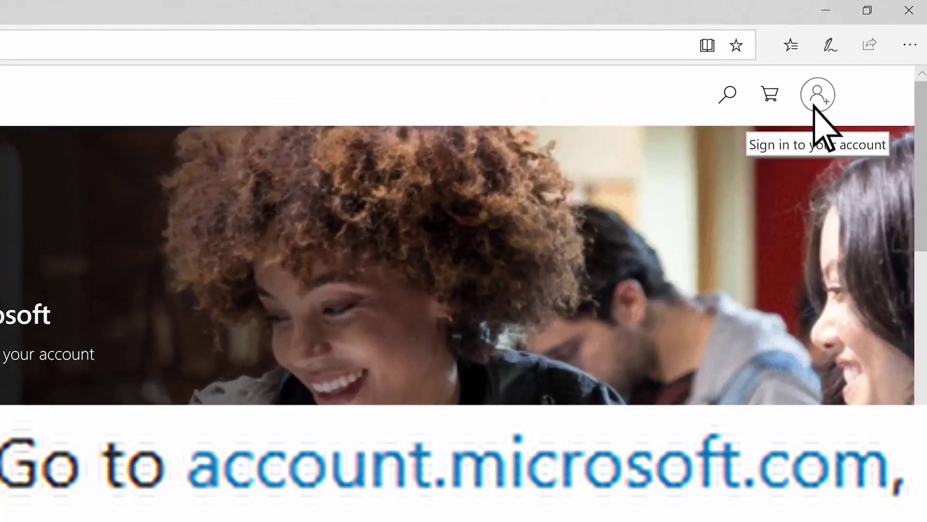
Start a new account, submit an email address, and pick For friends and family instead of For school
click(851, 72)
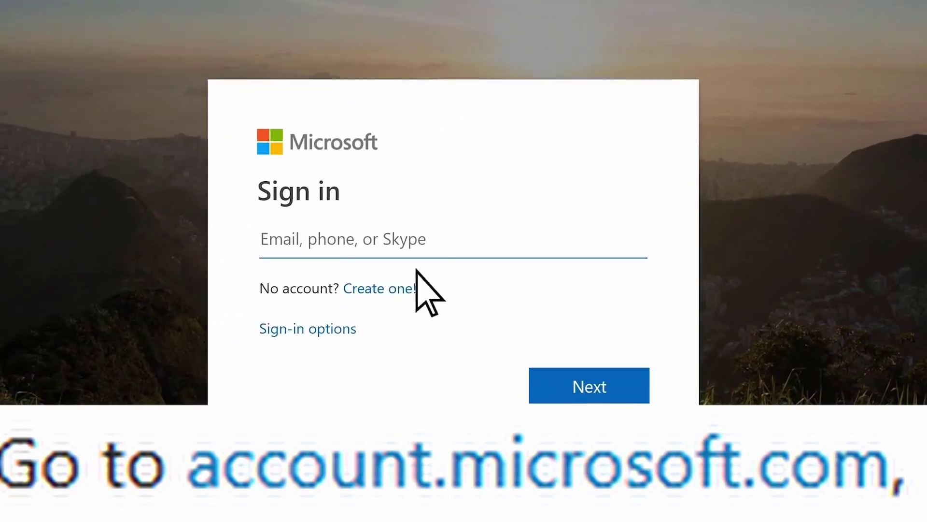
click(387, 289)
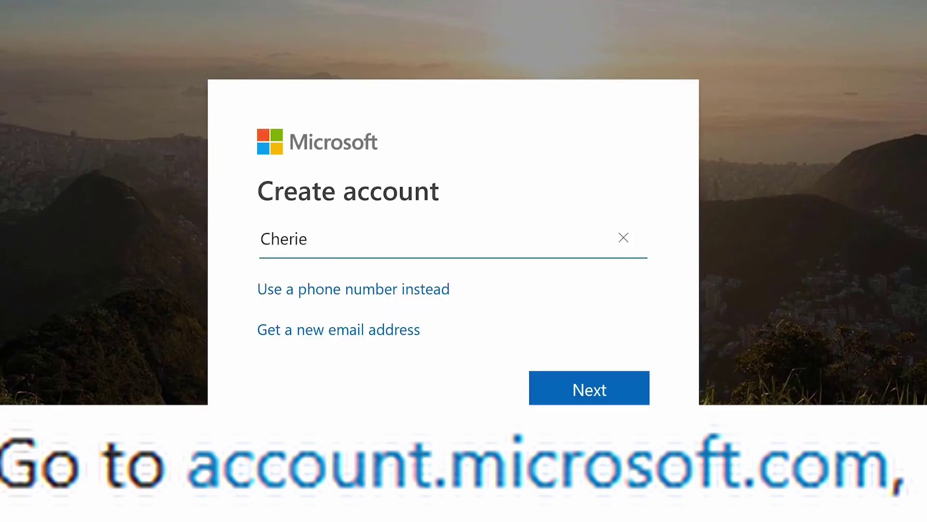
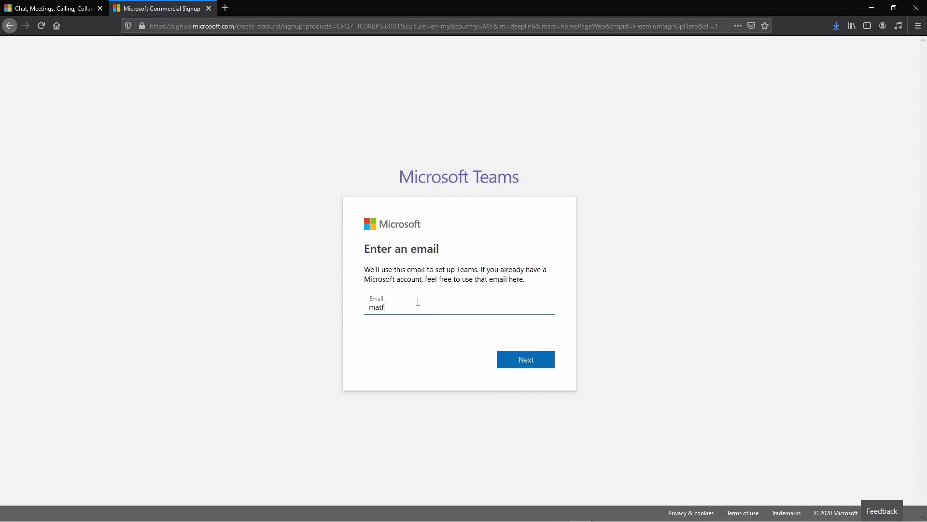
key(Return)
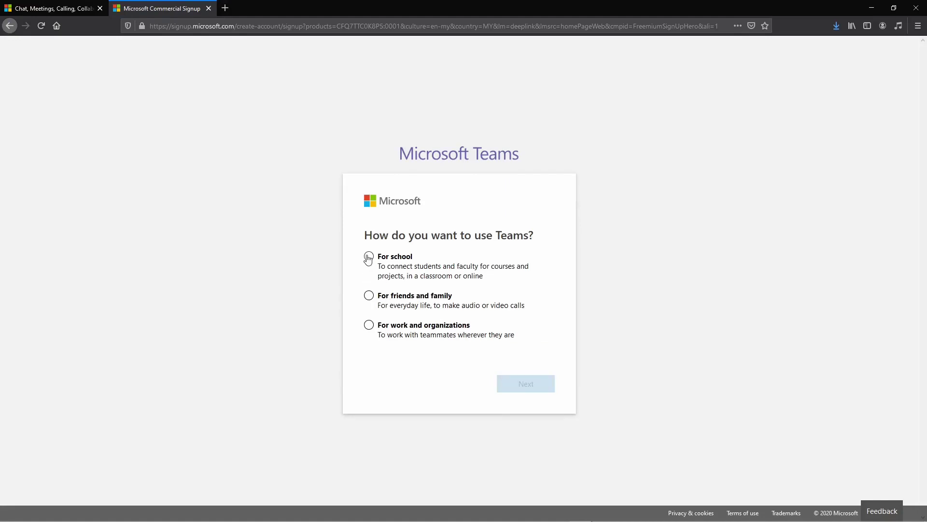
click(368, 257)
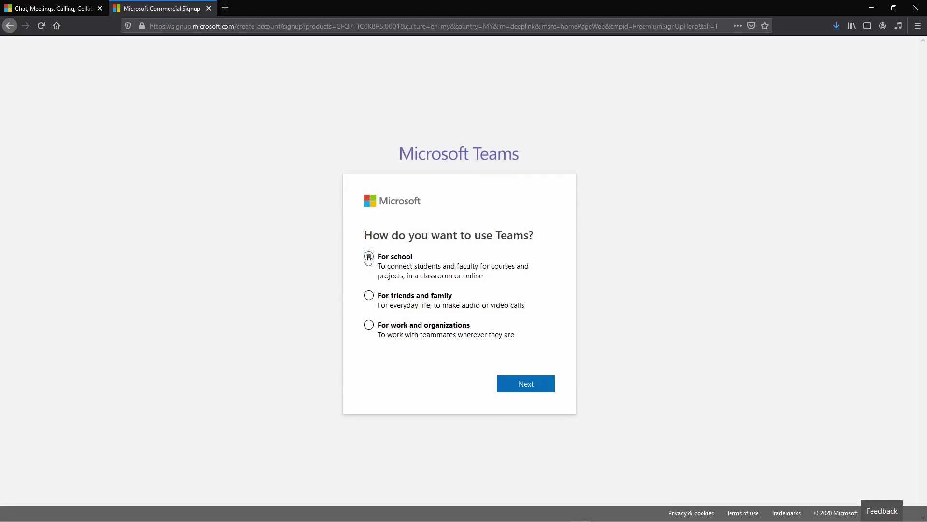
click(369, 297)
Choose For work and organizations and sign in with the entered password
click(369, 326)
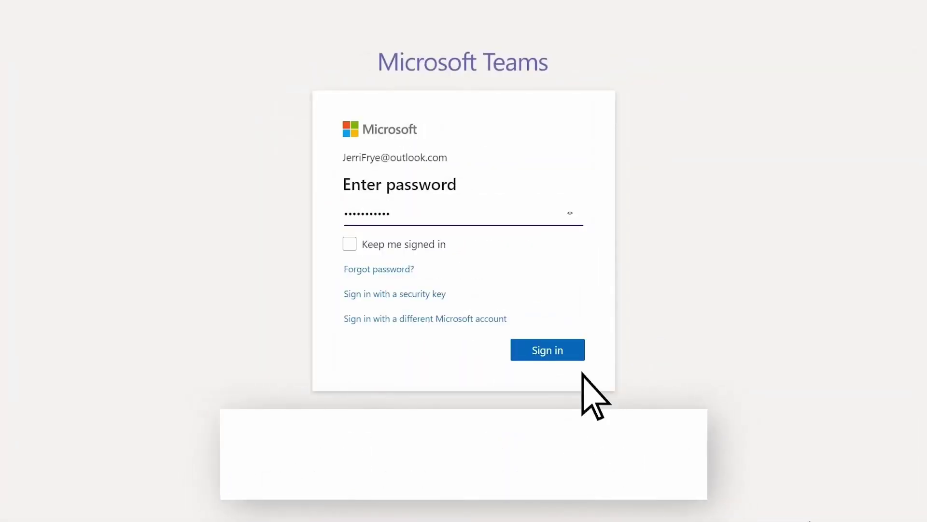
click(574, 353)
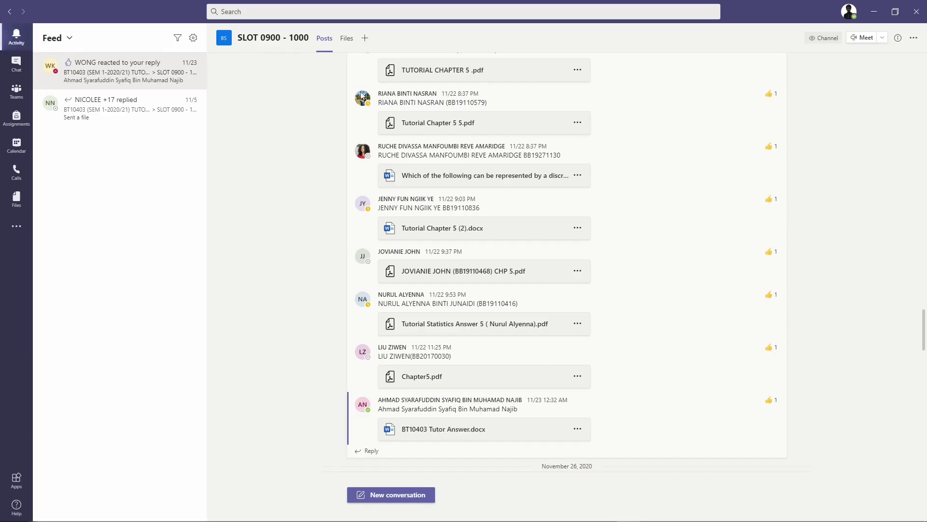
Jump to the '+17 replied' post from the Activity feed and browse the earlier Chapter 2 submissions
scroll(470, 339, up, 2)
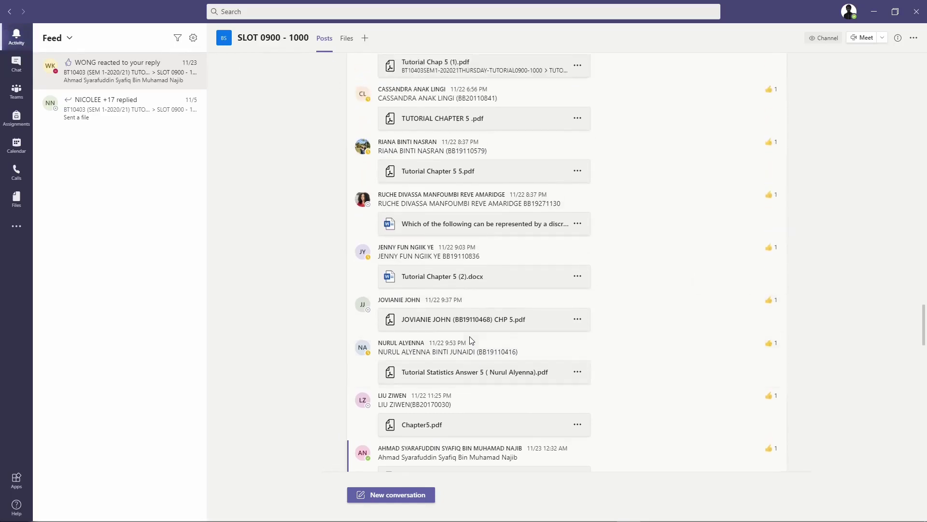
scroll(472, 340, up, 4)
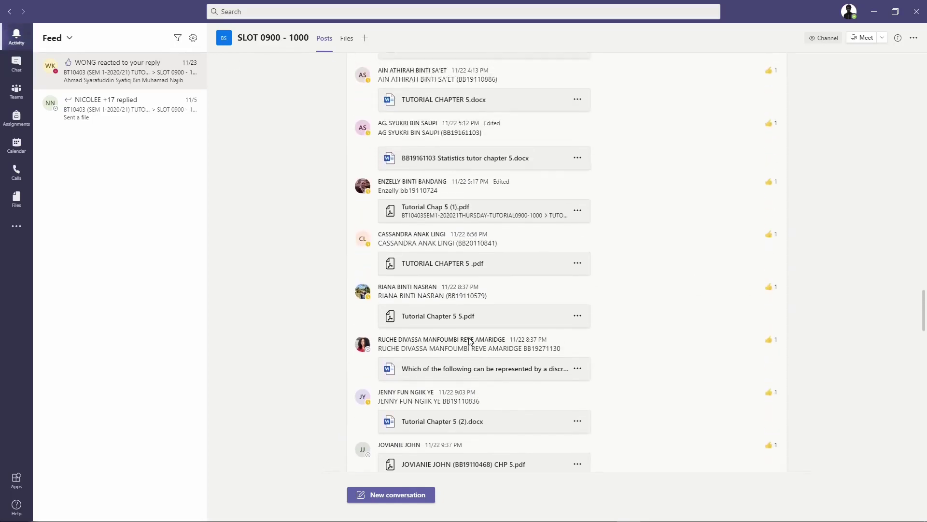
scroll(469, 341, up, 6)
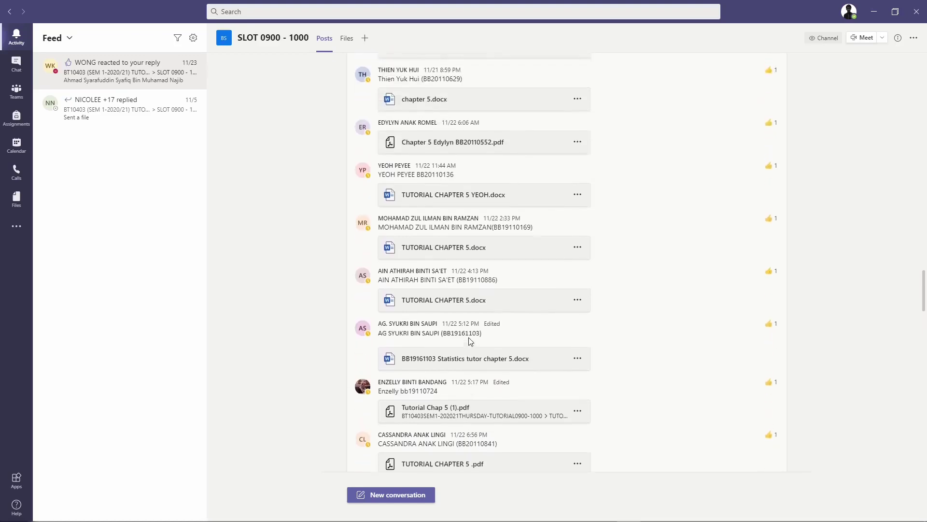
scroll(471, 340, up, 1)
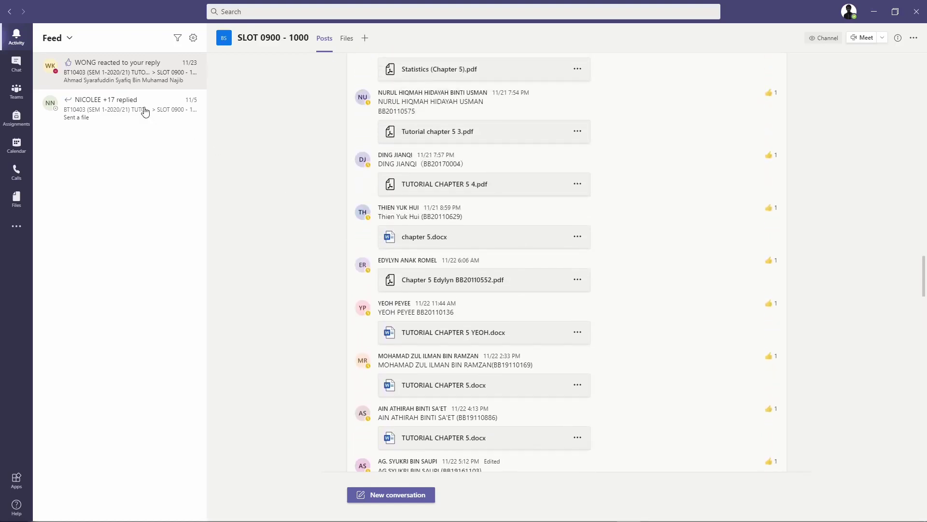
click(127, 110)
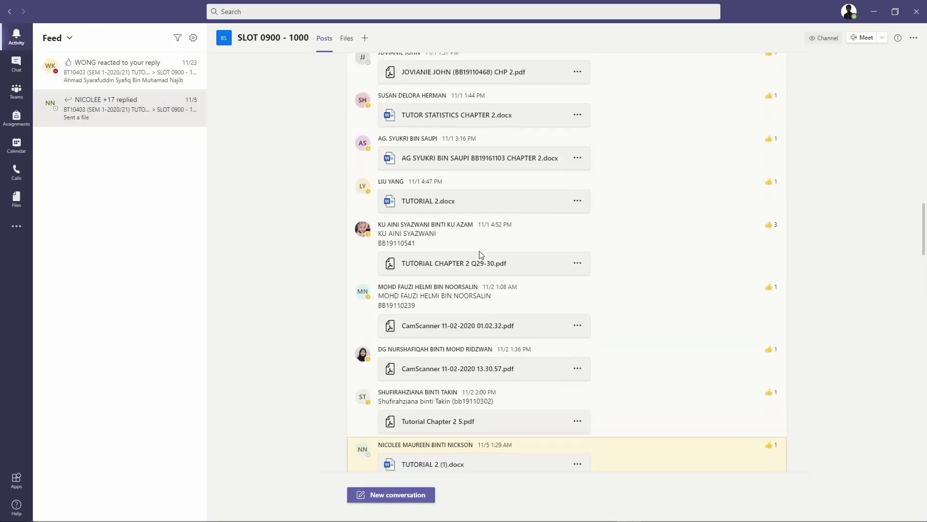
scroll(481, 255, up, 2)
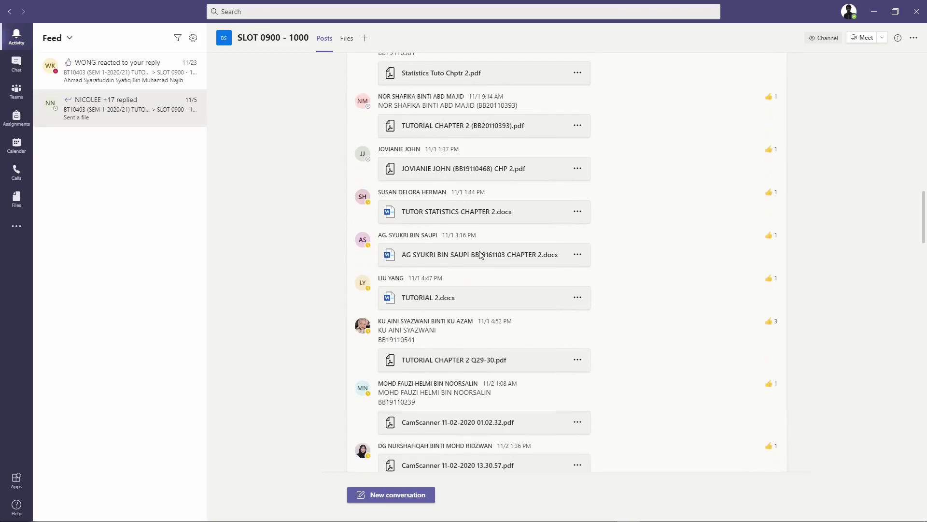
scroll(481, 255, up, 2)
scroll(481, 255, up, 2)
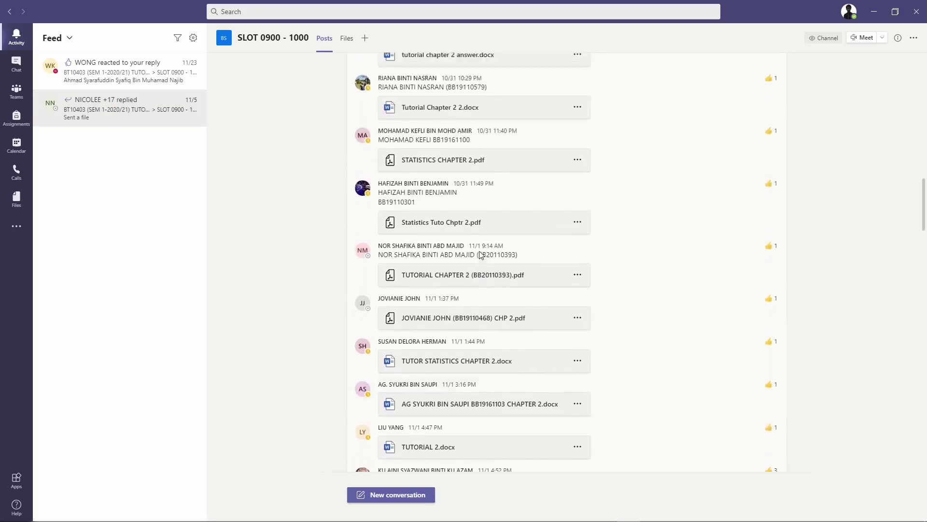
scroll(482, 255, up, 1)
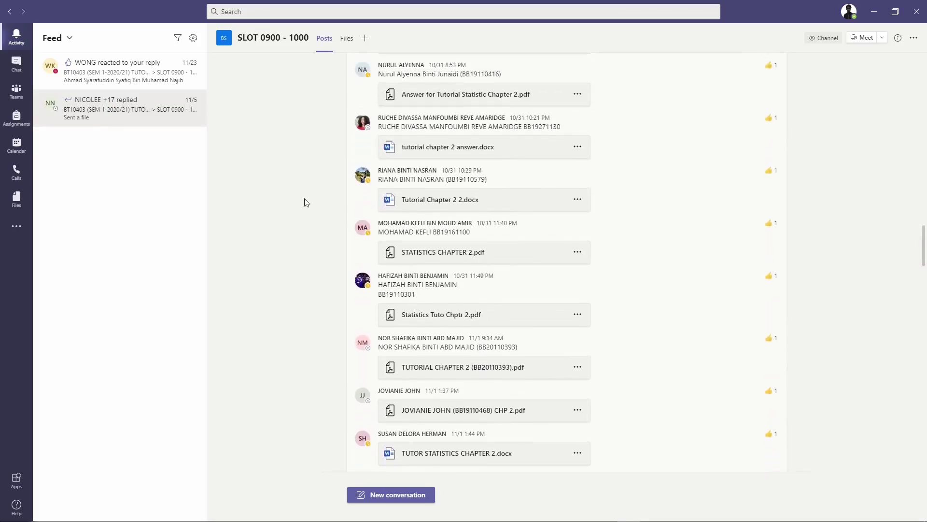
Check the empty Calls History and Voicemail, then open the Macroeconomics Tutorial Class chat
click(17, 172)
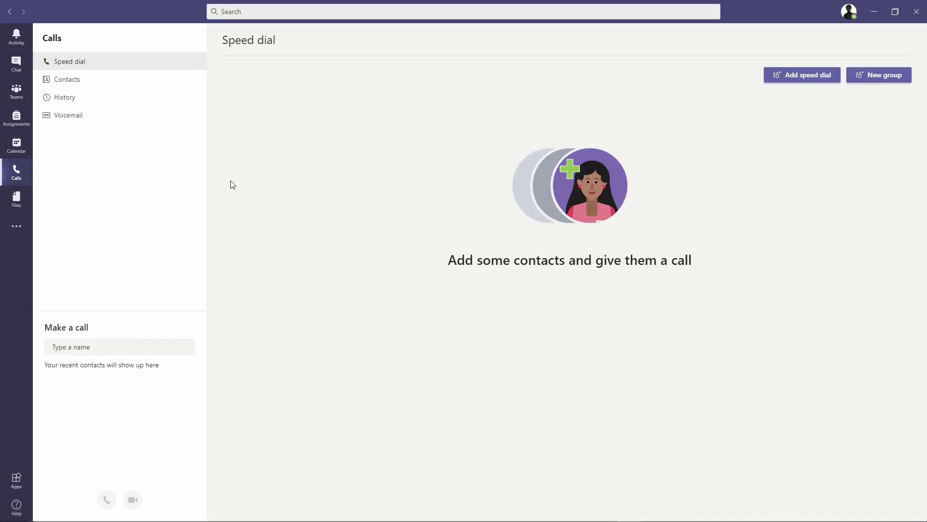
click(113, 101)
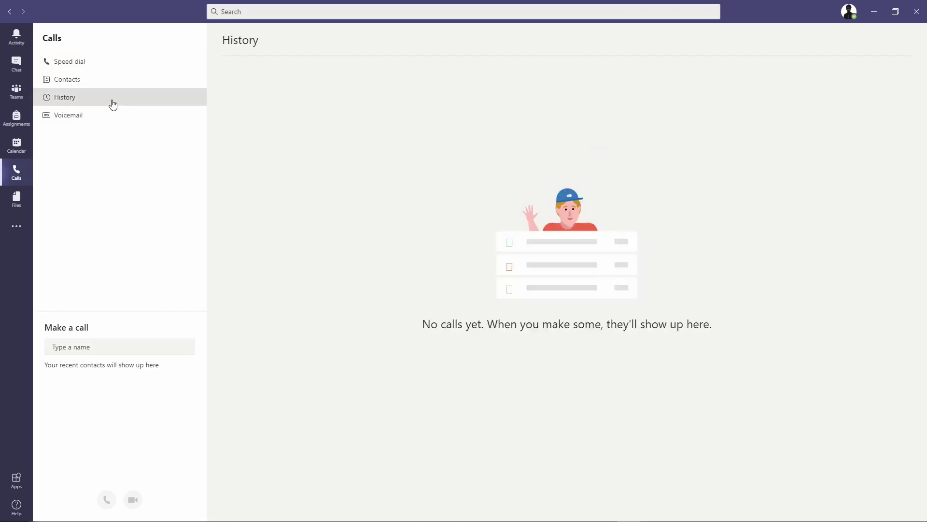
click(122, 115)
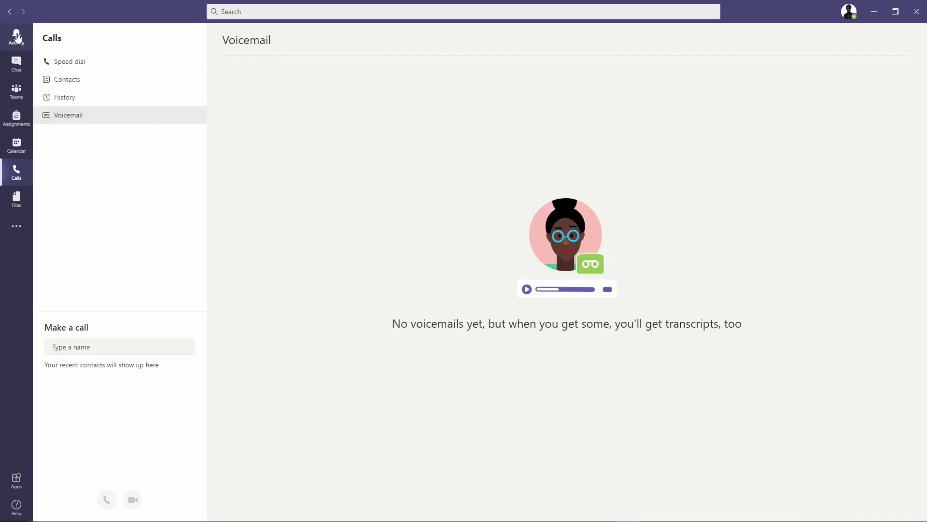
click(25, 66)
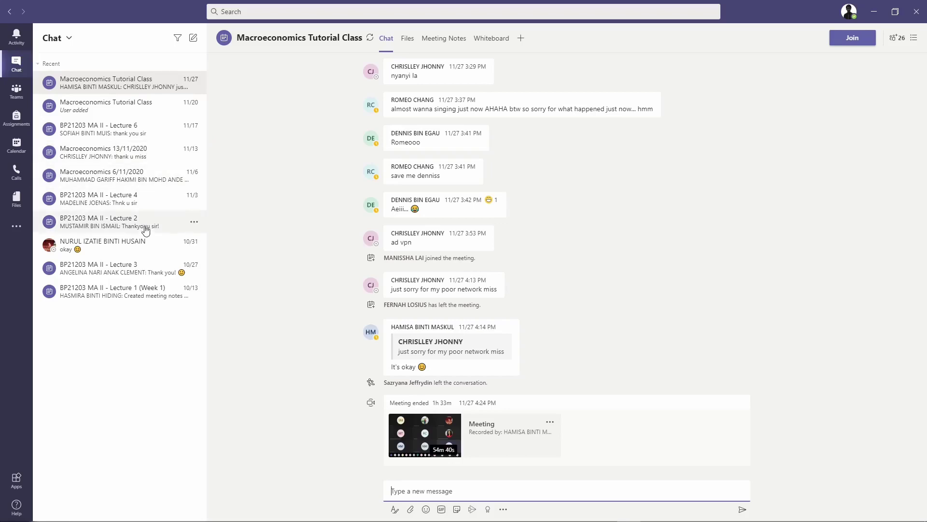
Start a new chat named 'My Group Only' and move on to the To field
click(194, 43)
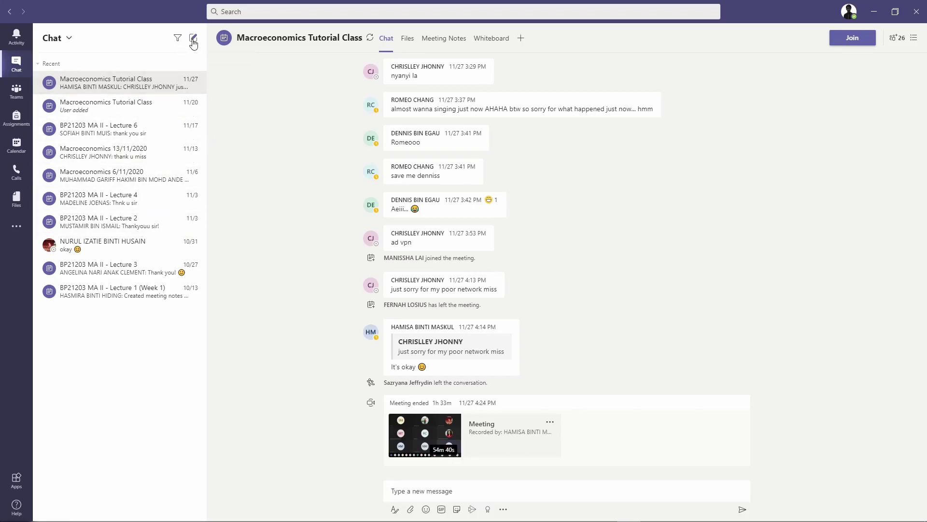
click(193, 42)
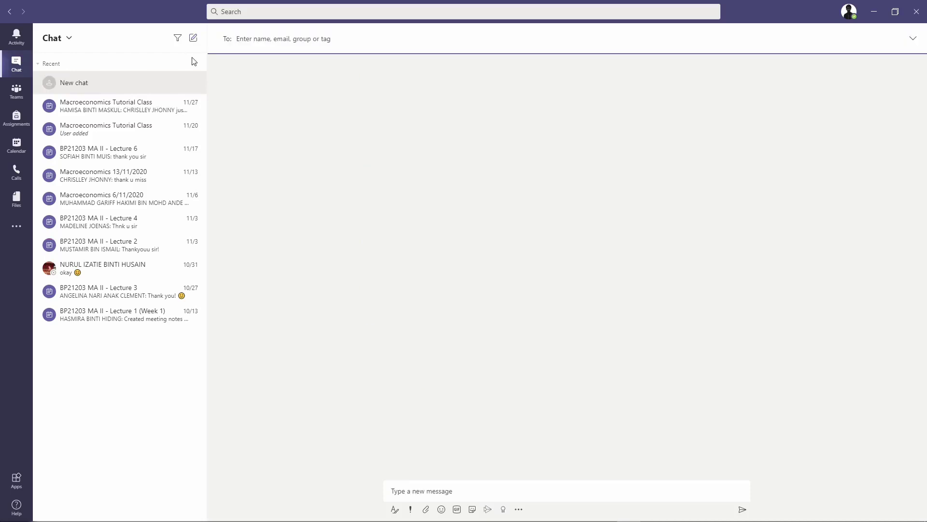
click(913, 40)
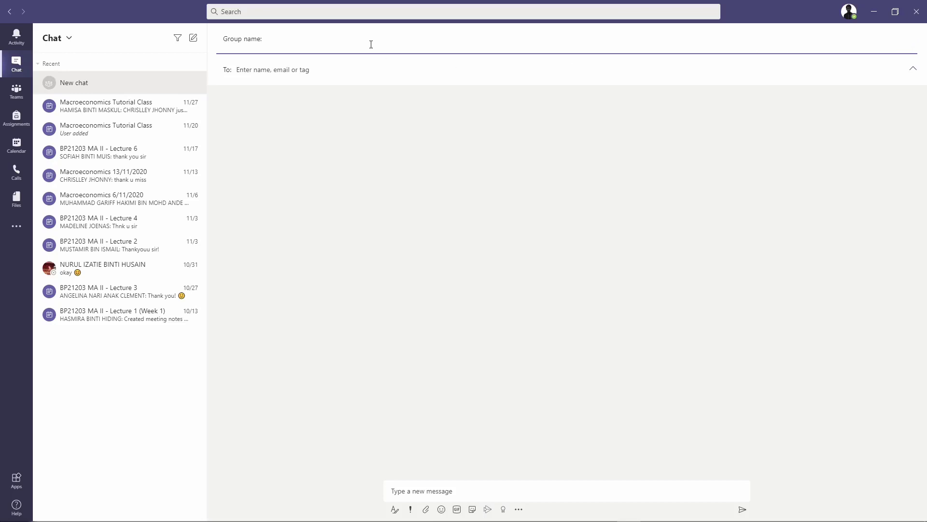
text(My Group Only)
click(313, 71)
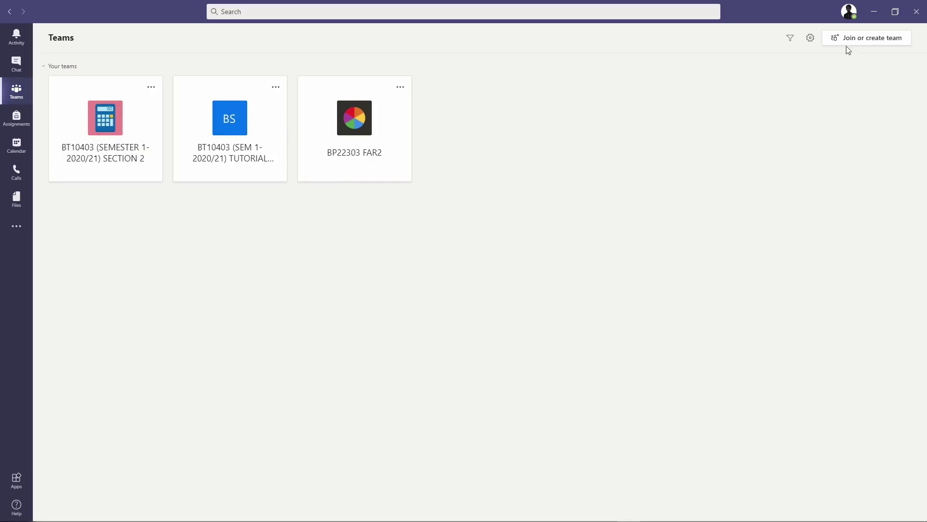
Begin a new team named 'My Team' with the description 'Follow ME'
click(900, 41)
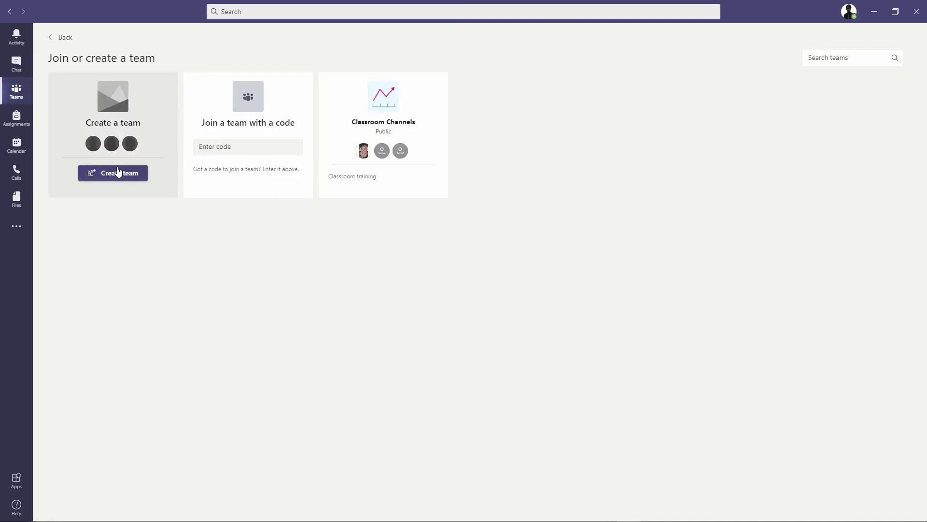
click(119, 172)
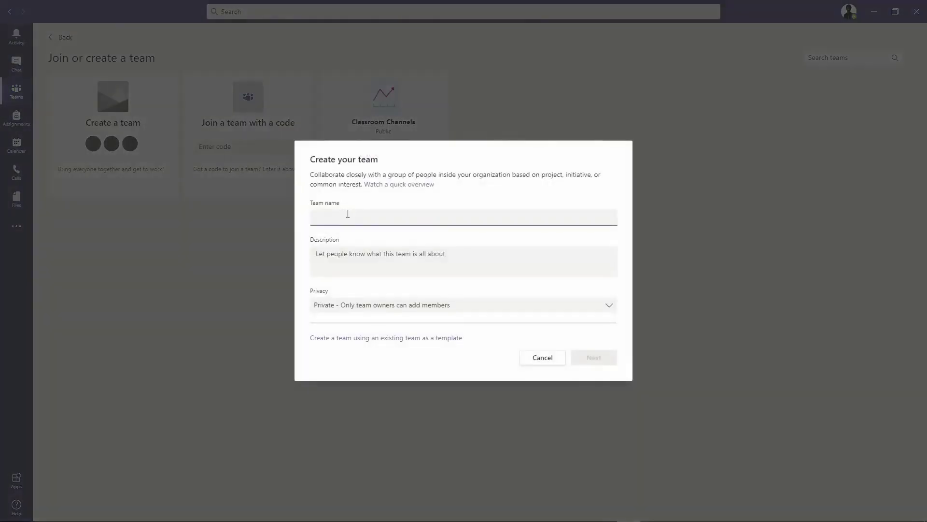
text(My Team)
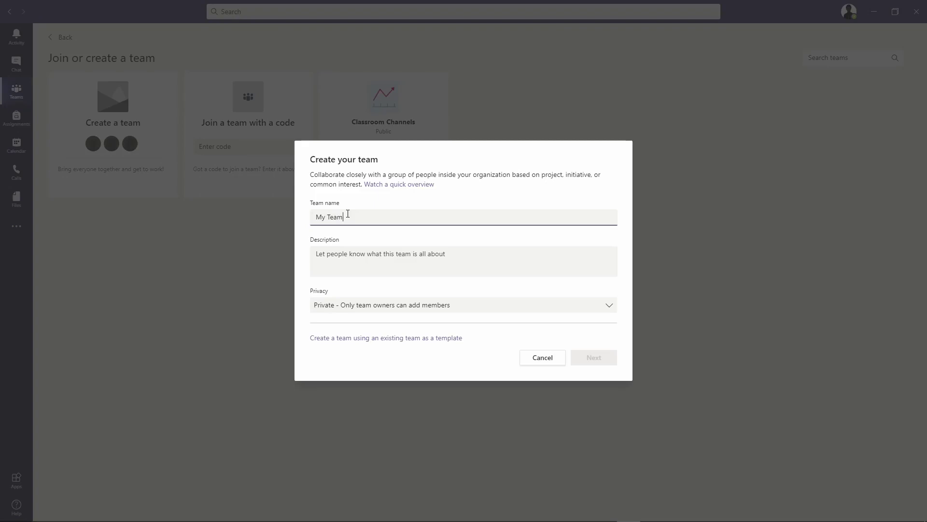
click(385, 250)
text(Follow ME)
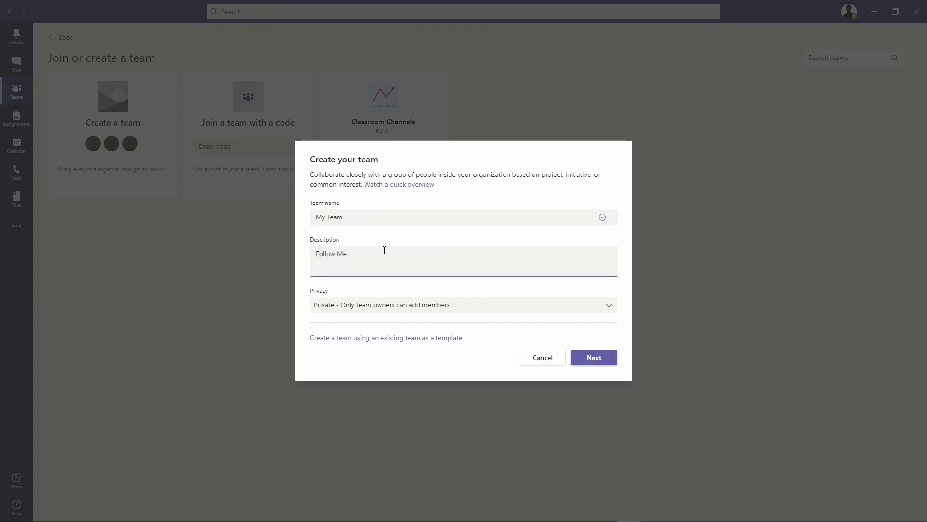
Keep the team's privacy set to Private and create it
click(493, 311)
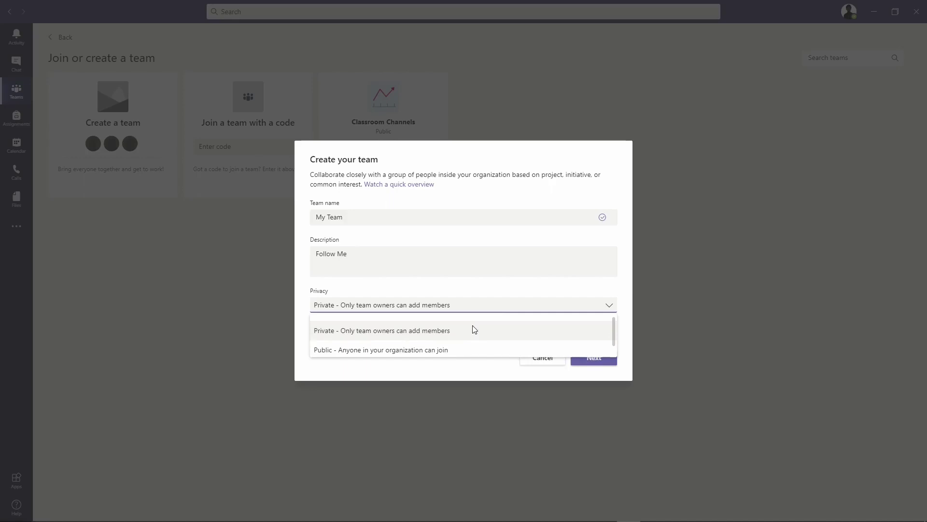
scroll(474, 329, down, 1)
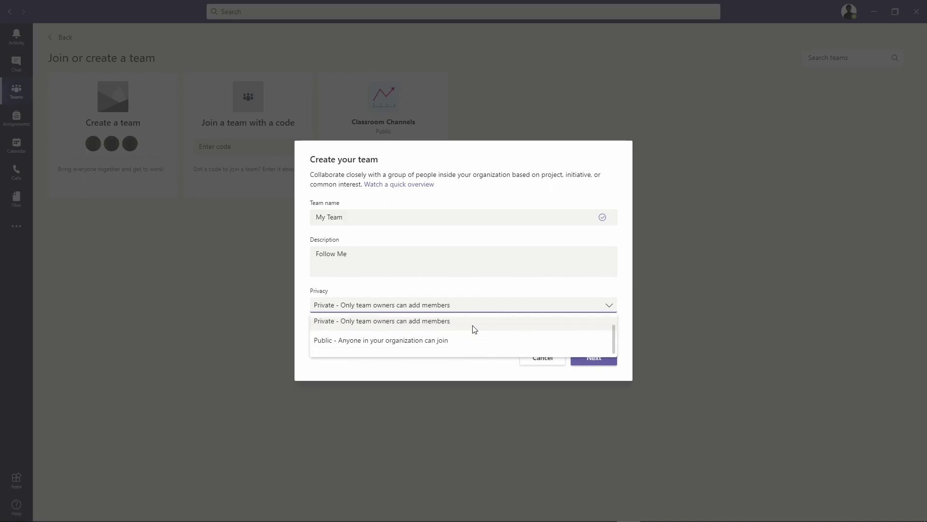
scroll(474, 330, up, 1)
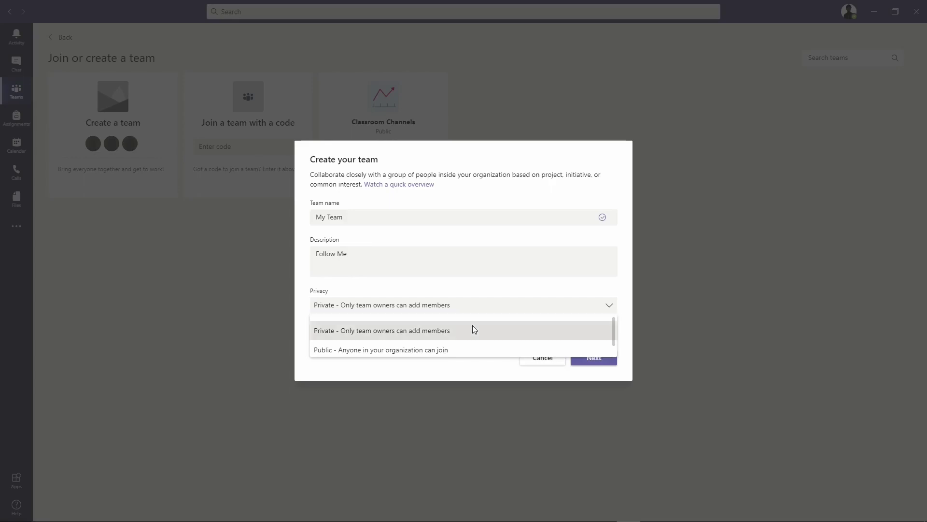
click(473, 328)
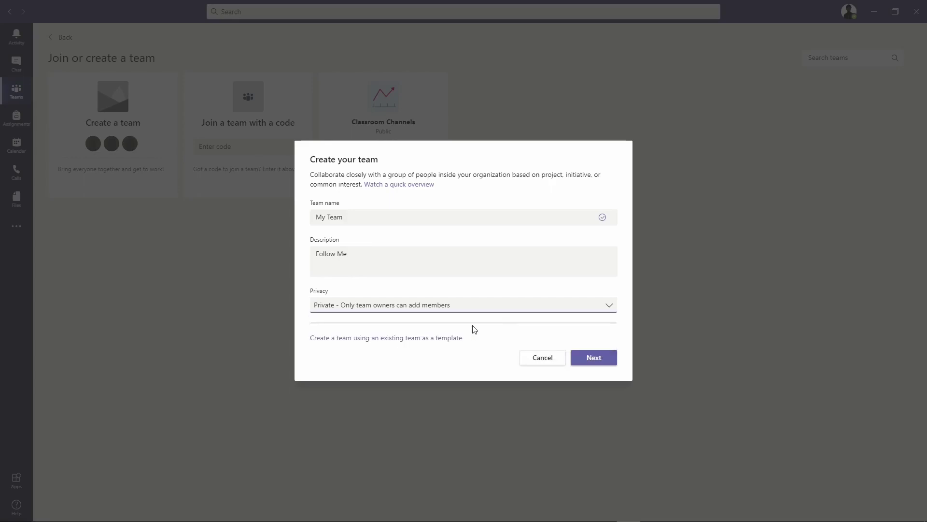
click(595, 358)
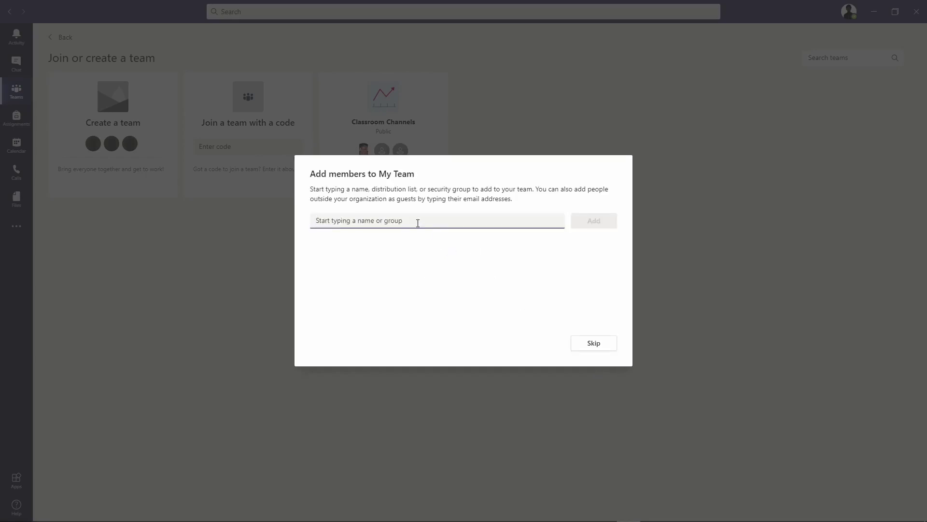
Search for a person's name in Add members, clear the search, and skip adding members
text(Hisa)
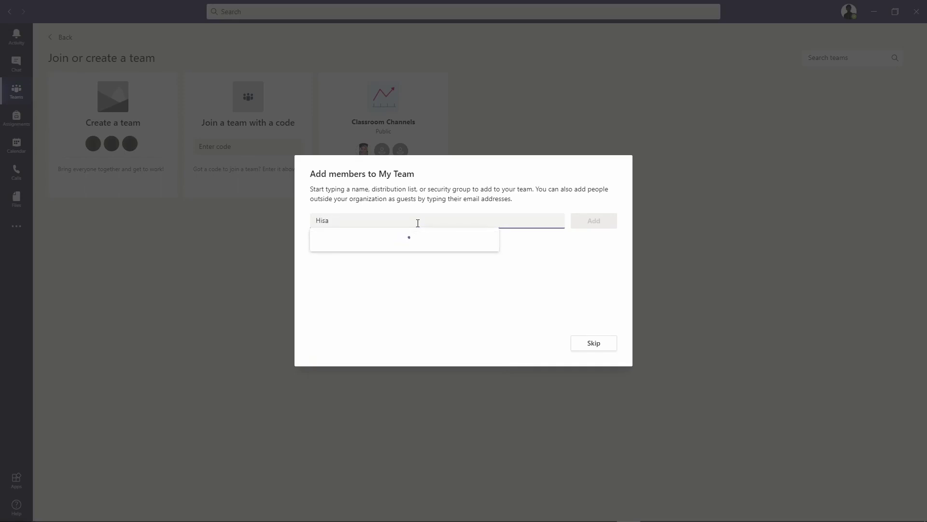
text(ha)
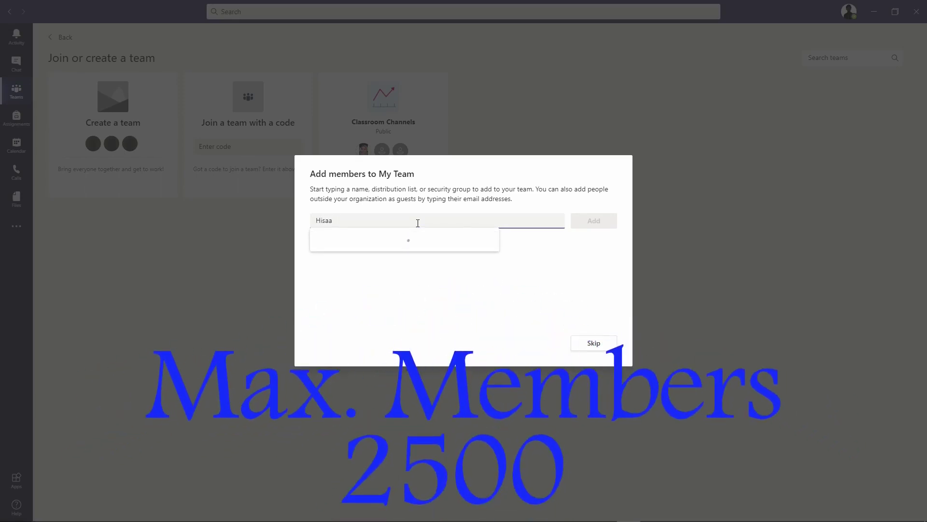
key(BackSpace)
key(BackSpace)
text(ham)
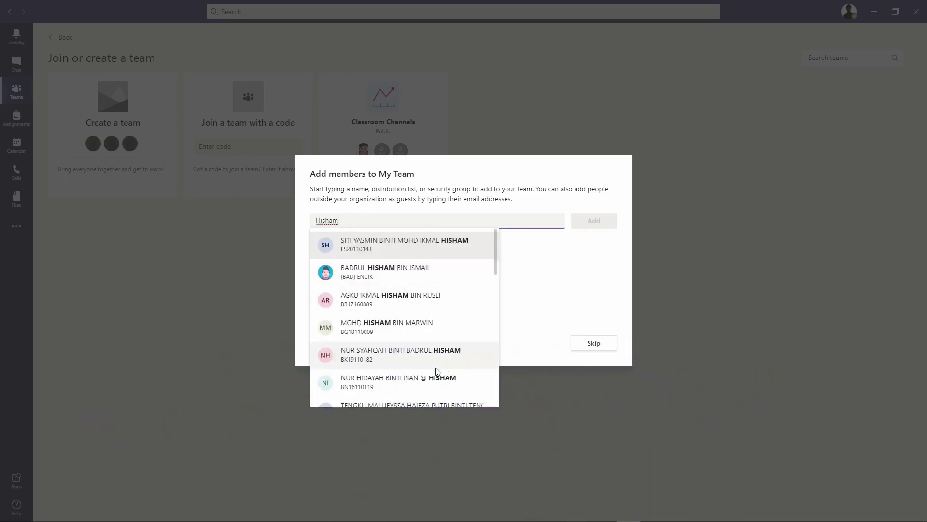
scroll(437, 371, down, 10)
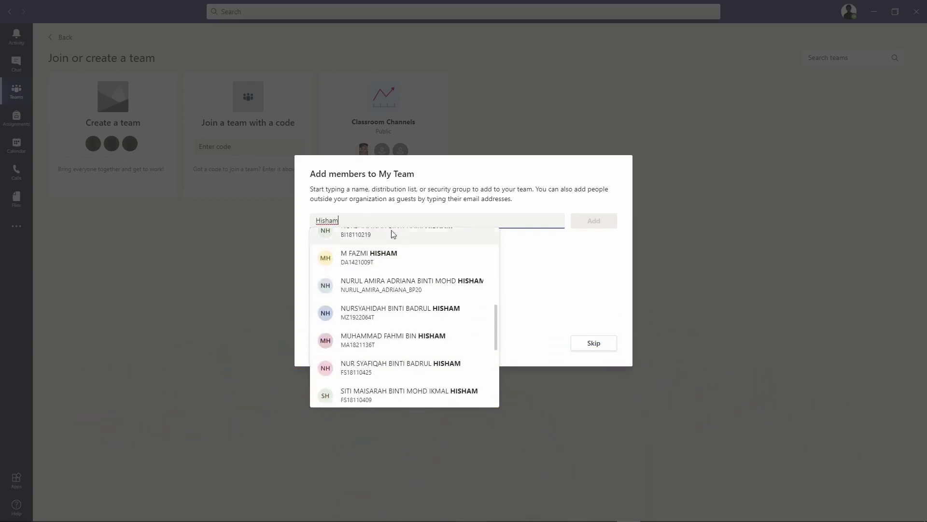
drag(362, 220, 297, 222)
key(BackSpace)
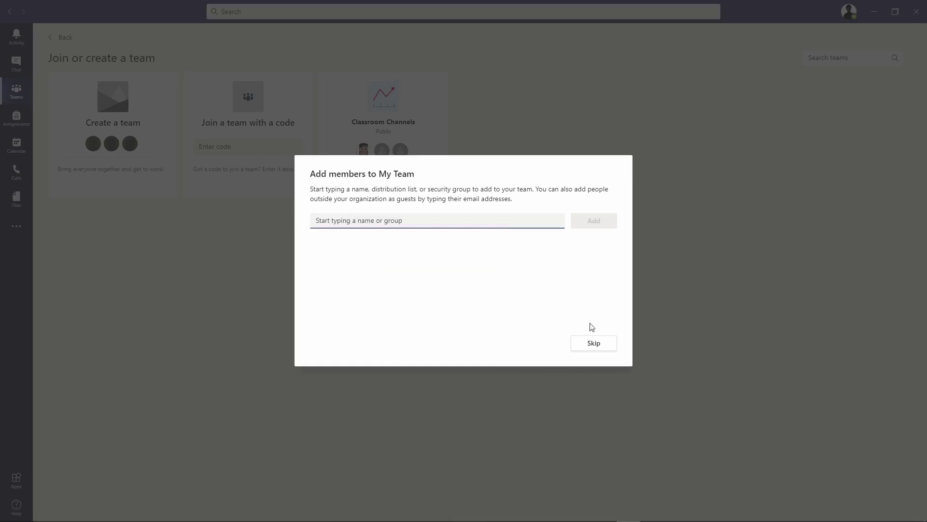
click(595, 344)
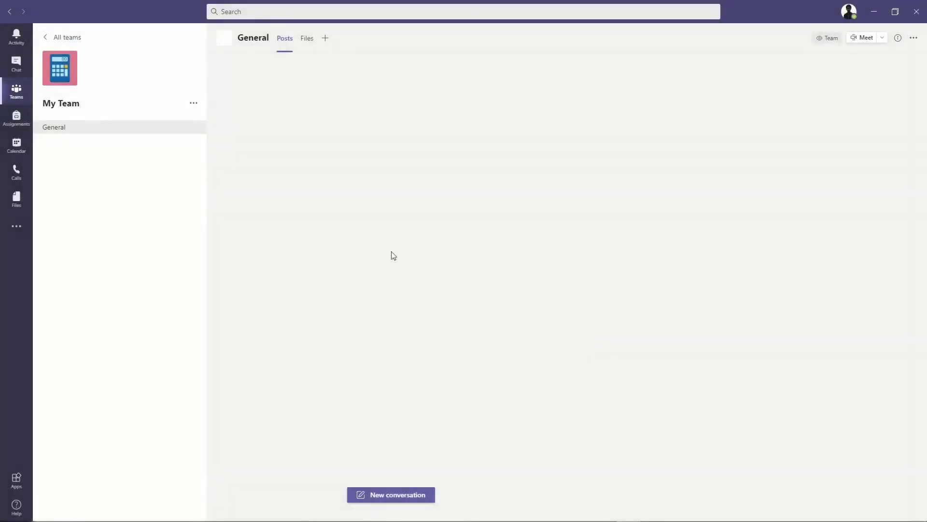
Review My Team's owner role in Manage team without changes, then bring up the Add channel form
click(196, 103)
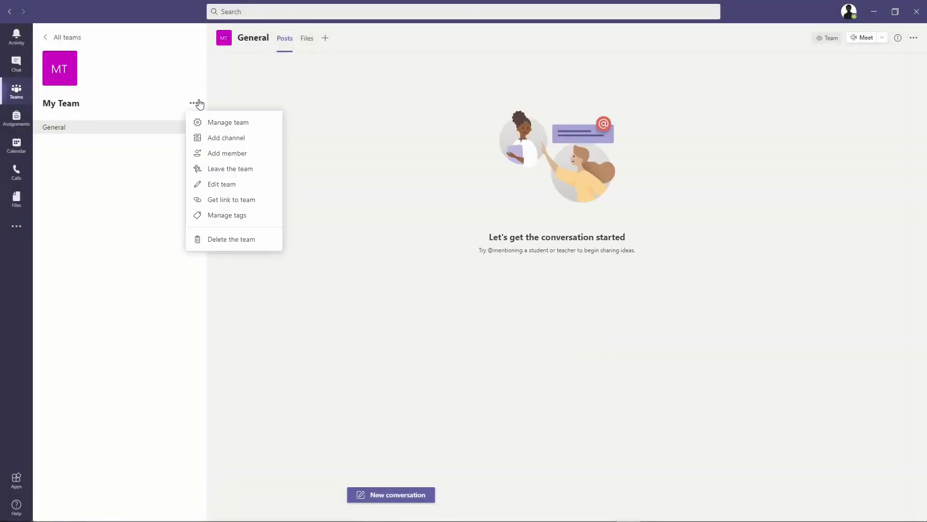
click(224, 127)
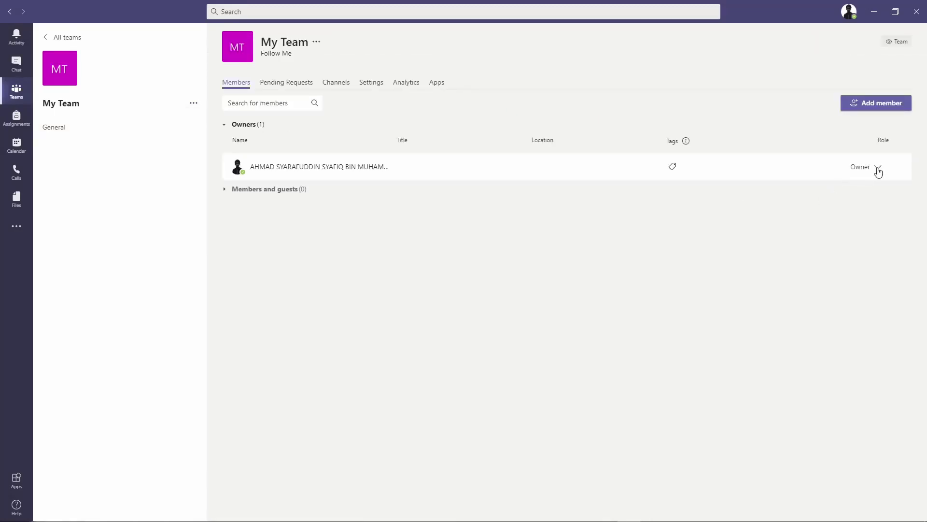
click(878, 168)
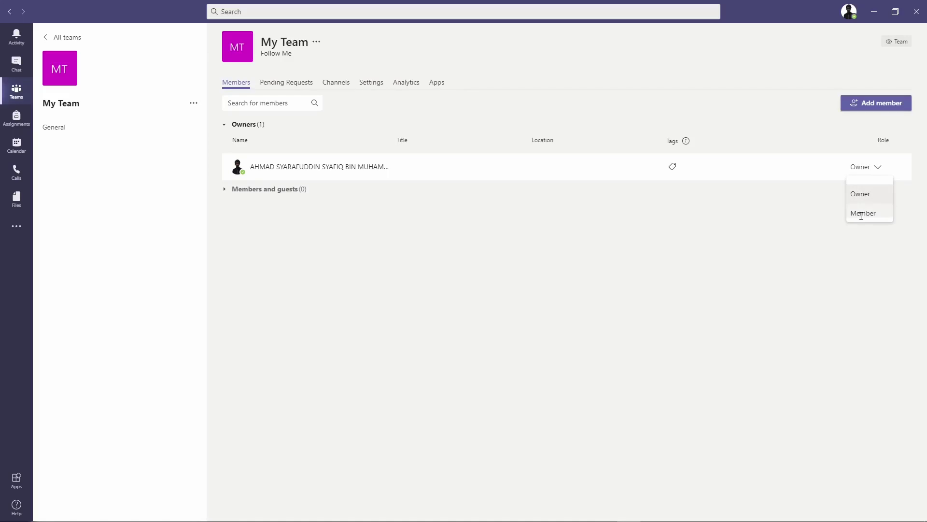
click(461, 209)
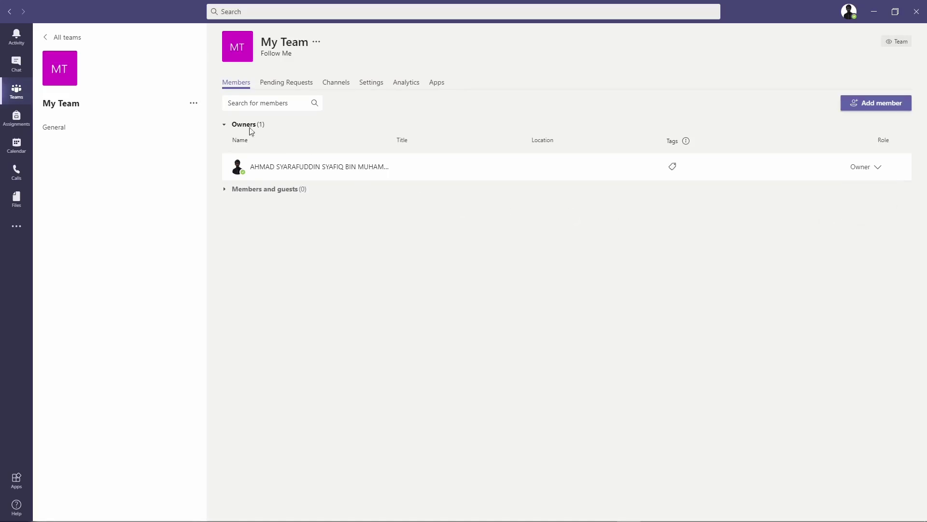
click(194, 103)
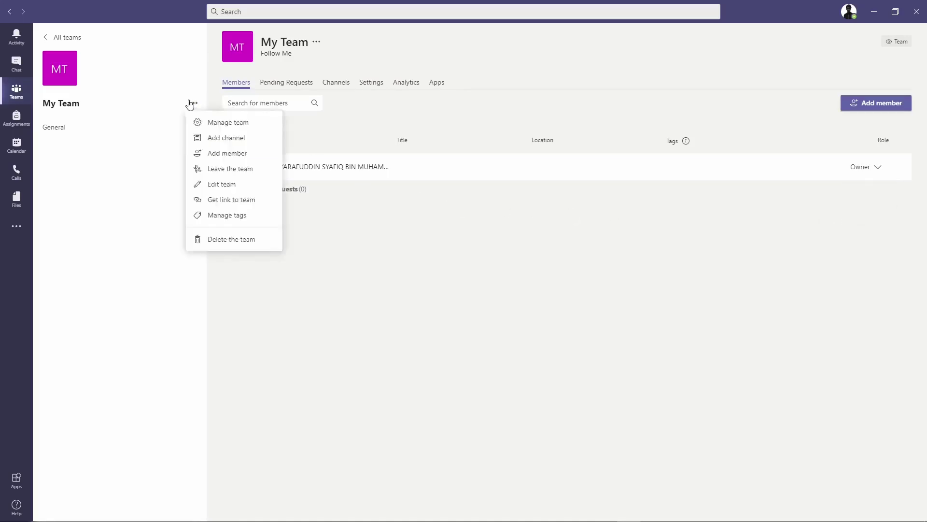
click(212, 140)
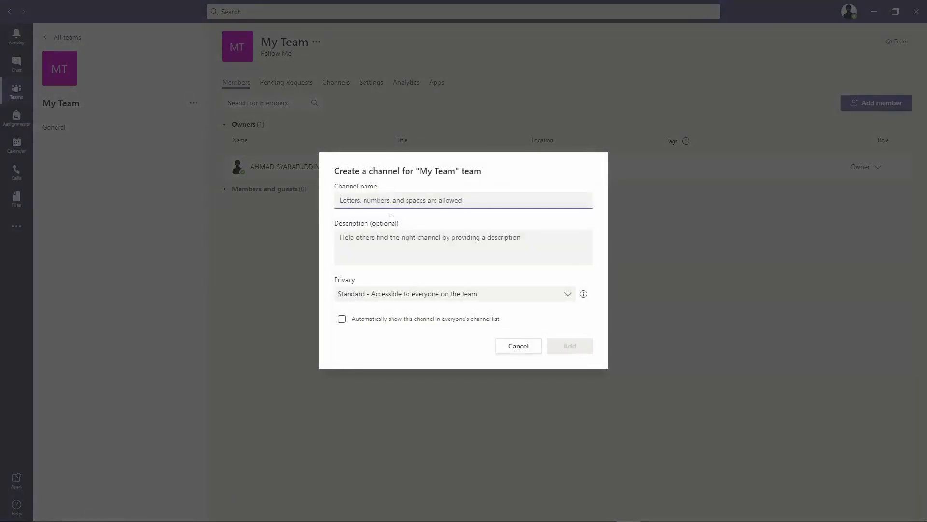
Cancel the channel form and try leaving My Team, dismissing the last-owner warning
click(517, 346)
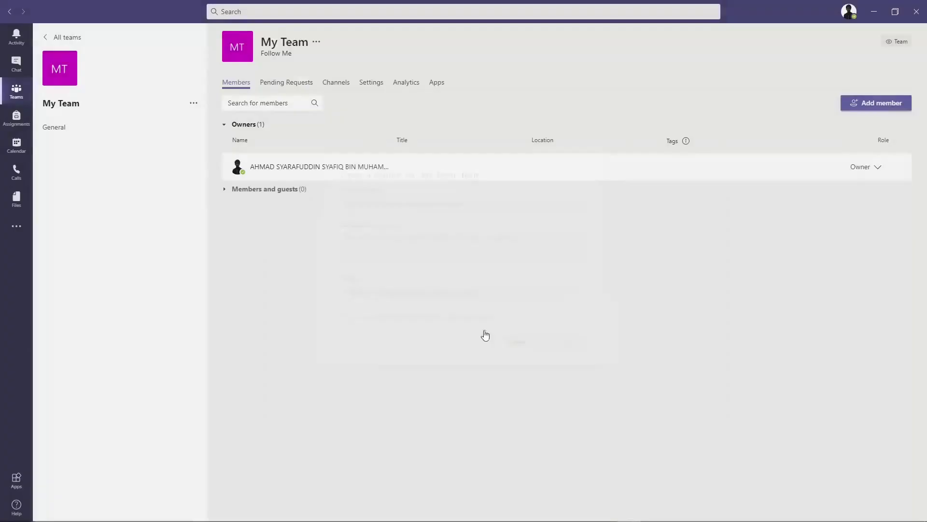
click(193, 103)
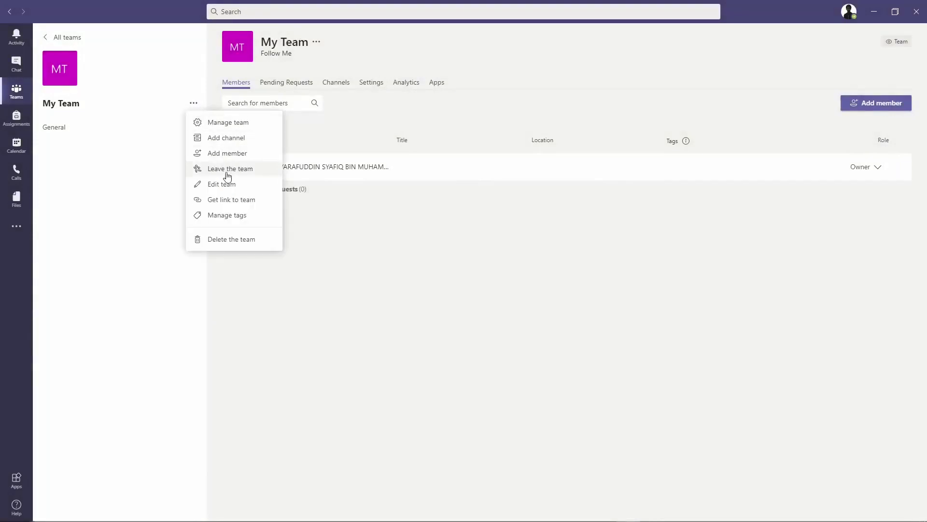
click(246, 170)
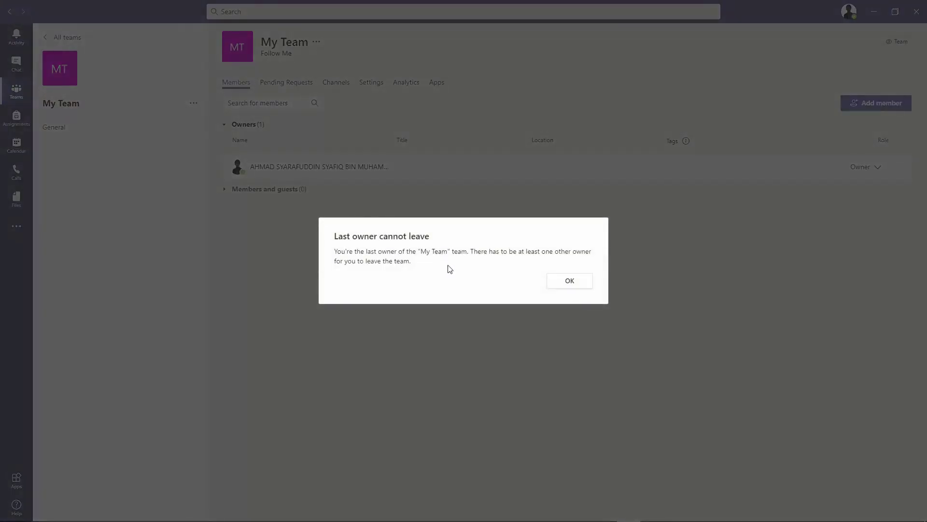
click(472, 337)
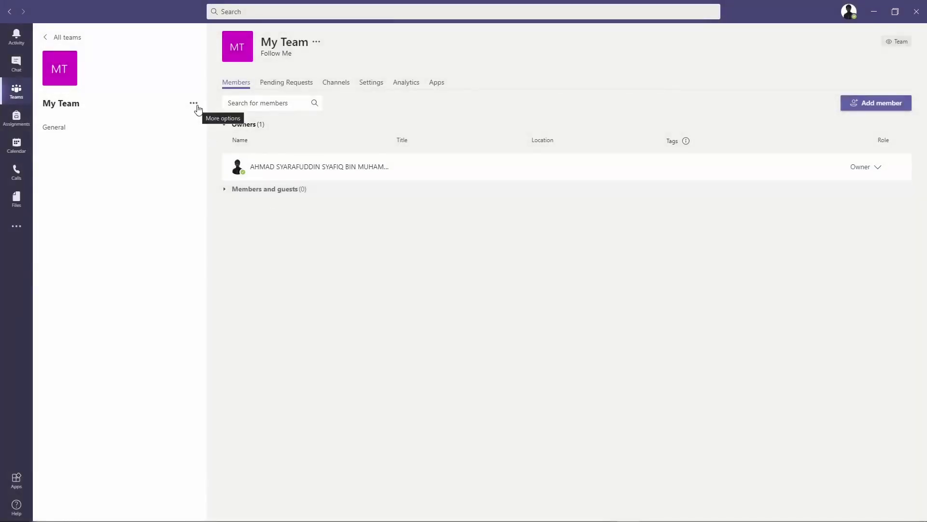
Close Edit team without changes, then copy My Team's shareable link
click(194, 103)
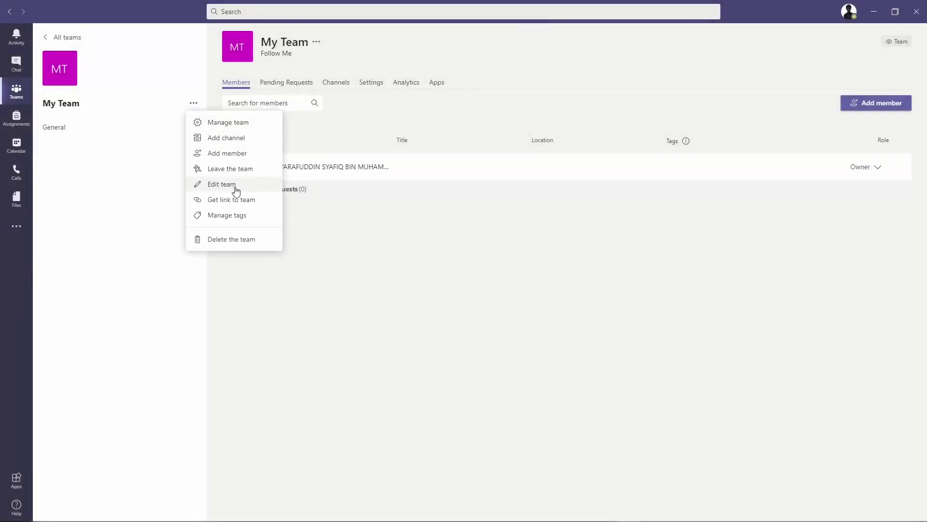
click(236, 190)
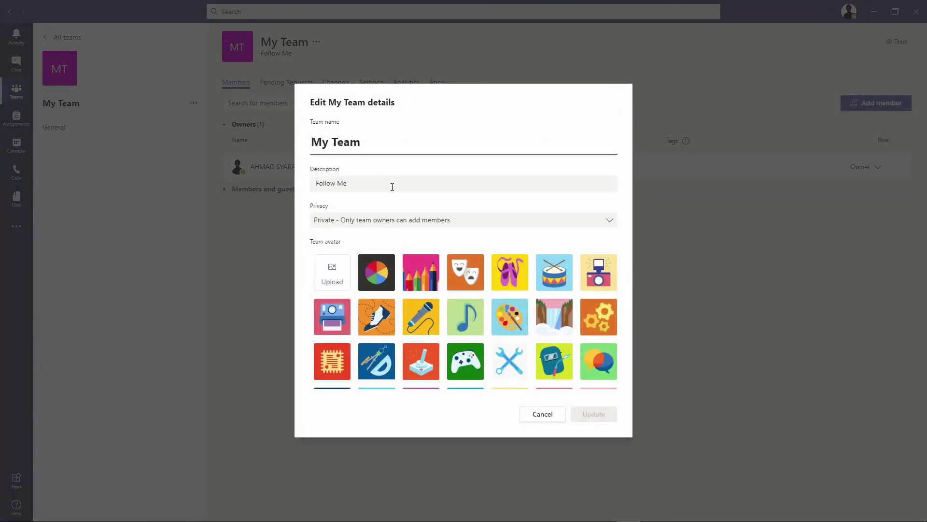
click(542, 416)
click(194, 103)
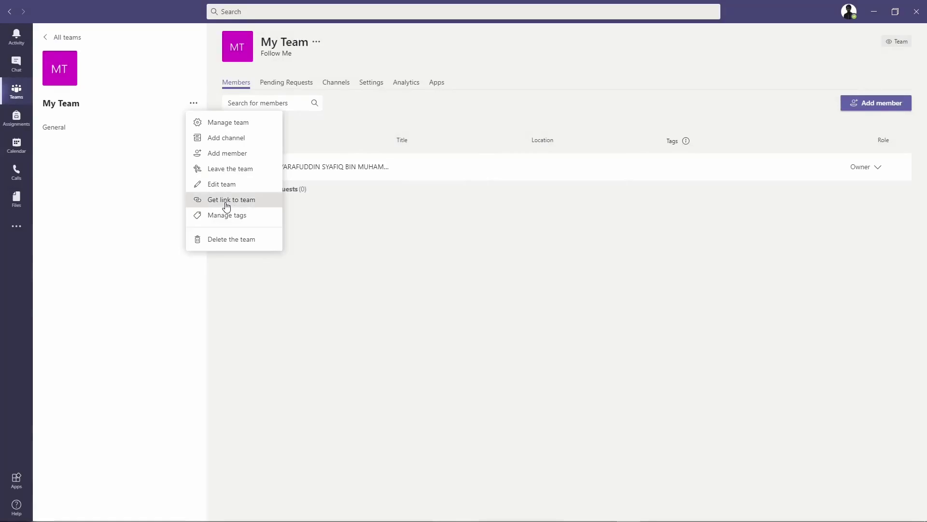
click(227, 204)
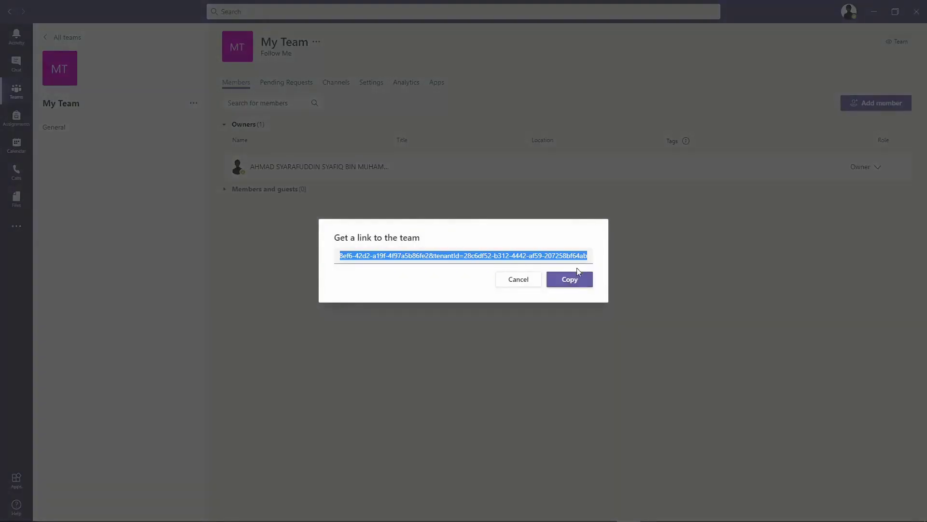
click(579, 284)
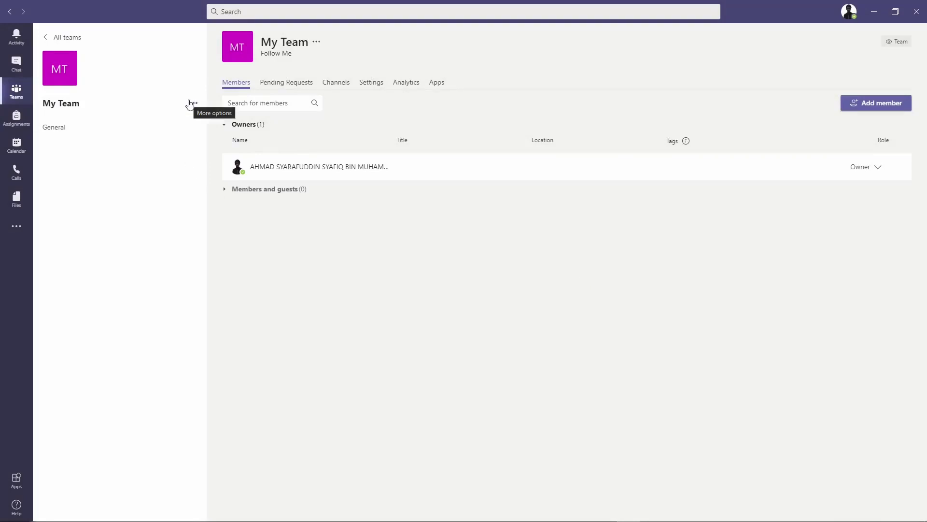
Delete My Team after ticking the acknowledgement that all its channels, chats and files will go
click(191, 103)
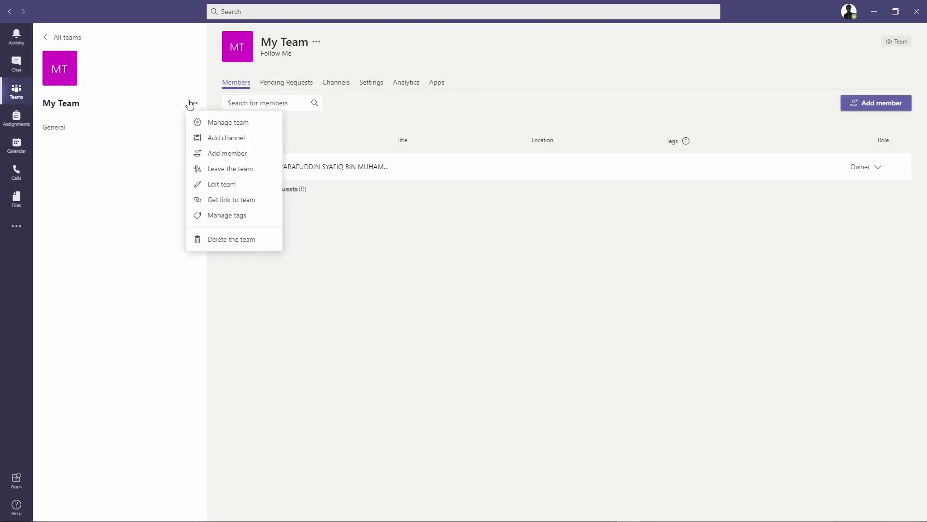
click(221, 240)
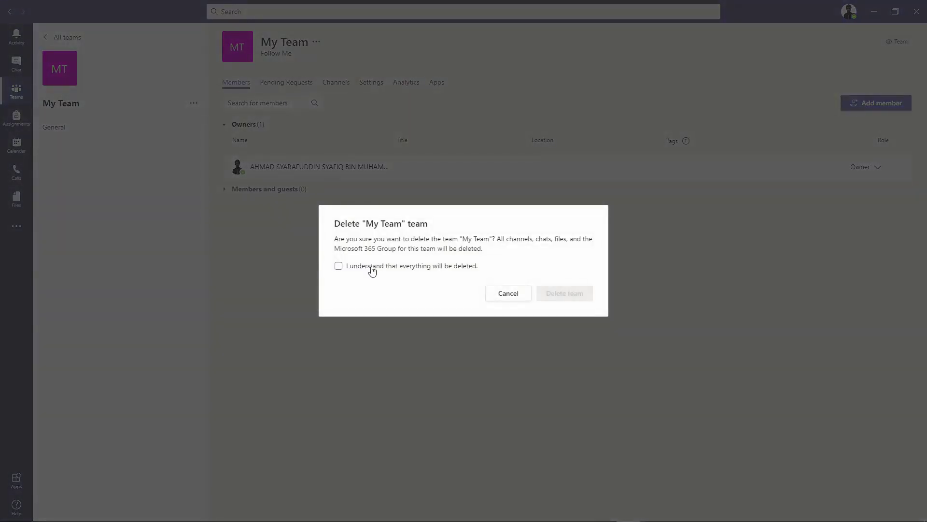
click(372, 271)
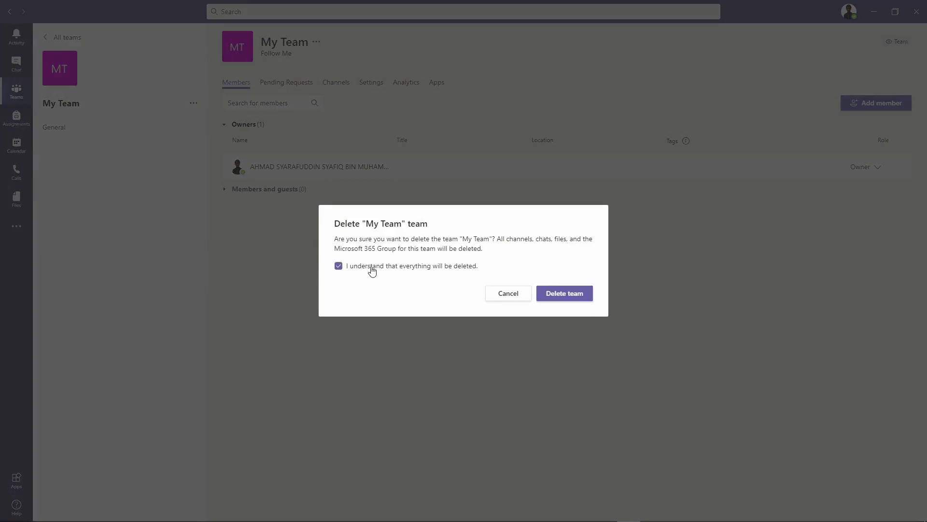
click(556, 295)
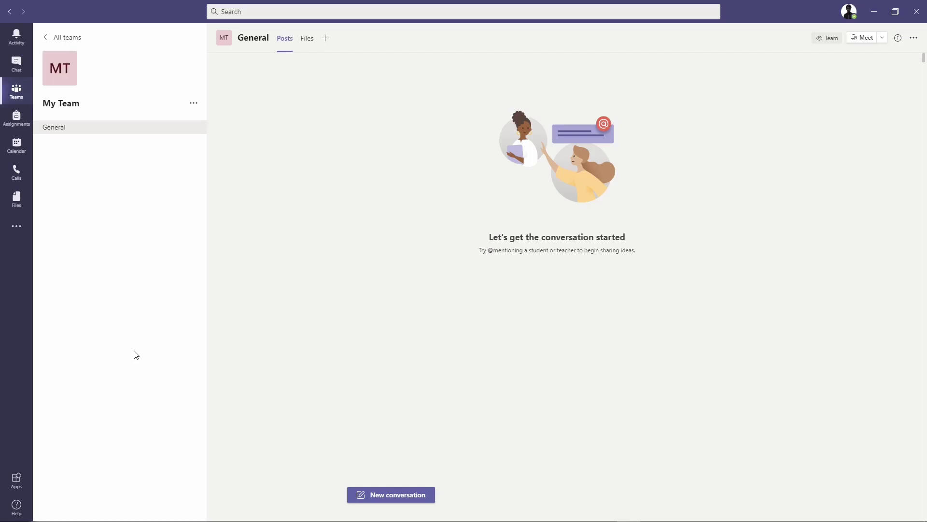
Start an instant channel meeting and toggle the camera on and back off
click(880, 39)
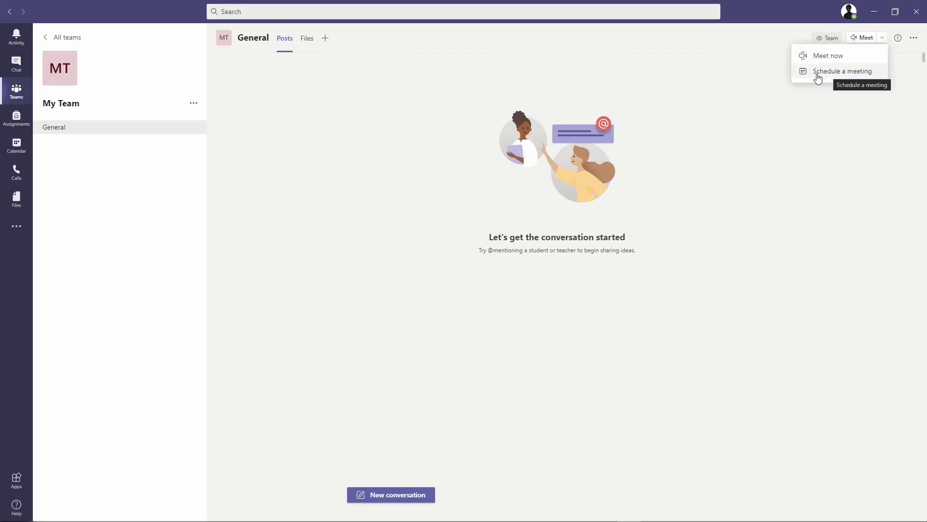
click(853, 57)
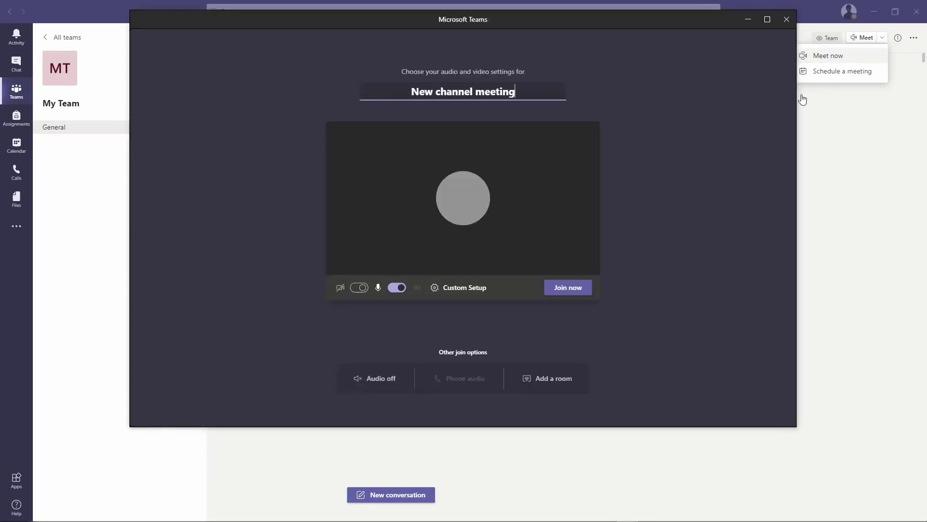
click(359, 289)
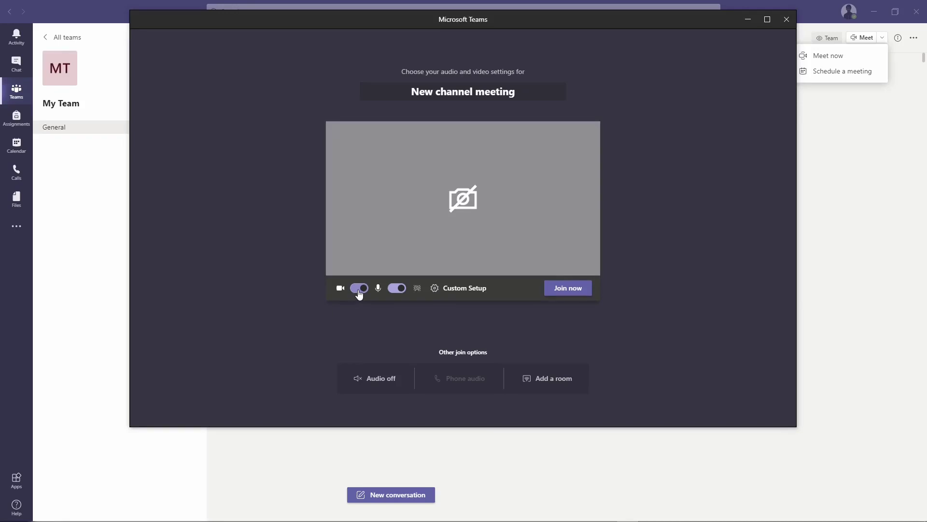
click(359, 288)
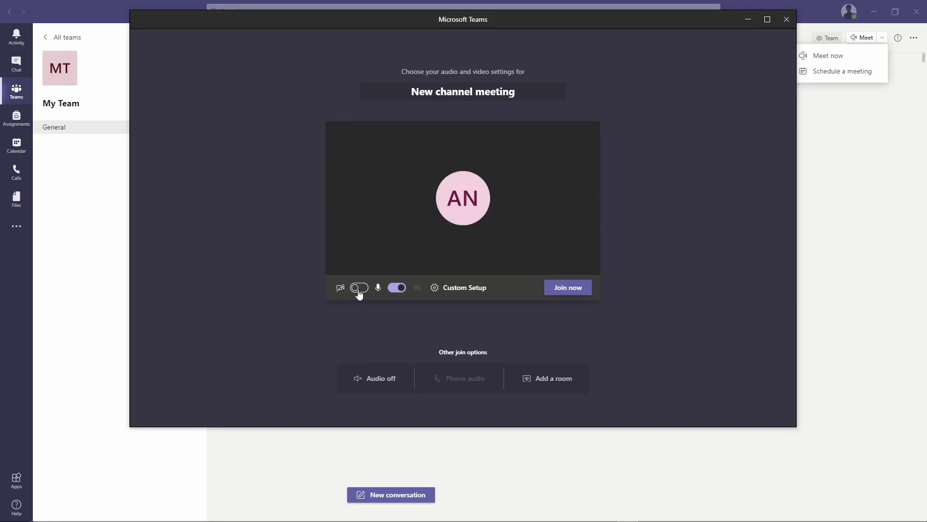
Toggle the microphone off and on, join the meeting, then close its window
click(396, 290)
click(396, 290)
click(585, 293)
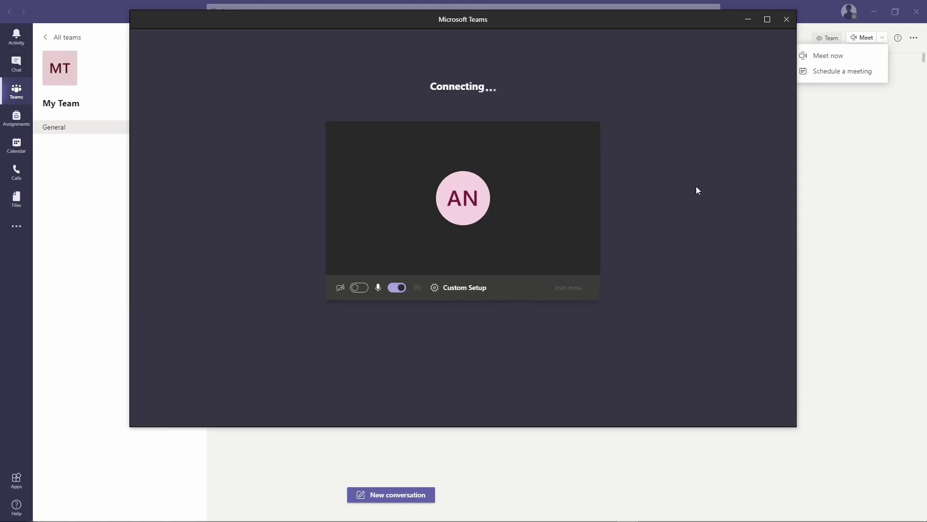
click(789, 20)
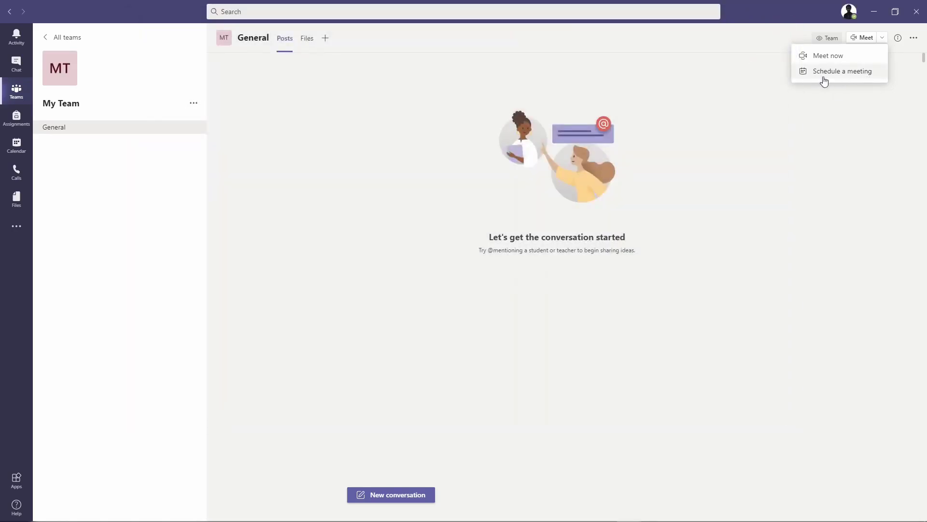
Start a new channel meeting titled 'Microsft Team Meeting' dated Nov 30, 2020
click(863, 72)
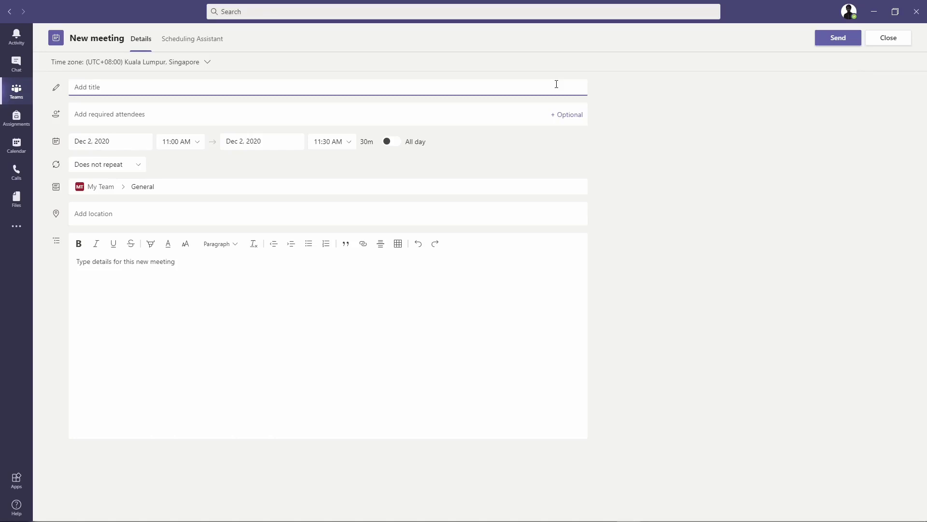
text(Microsft Team Meeting)
click(140, 140)
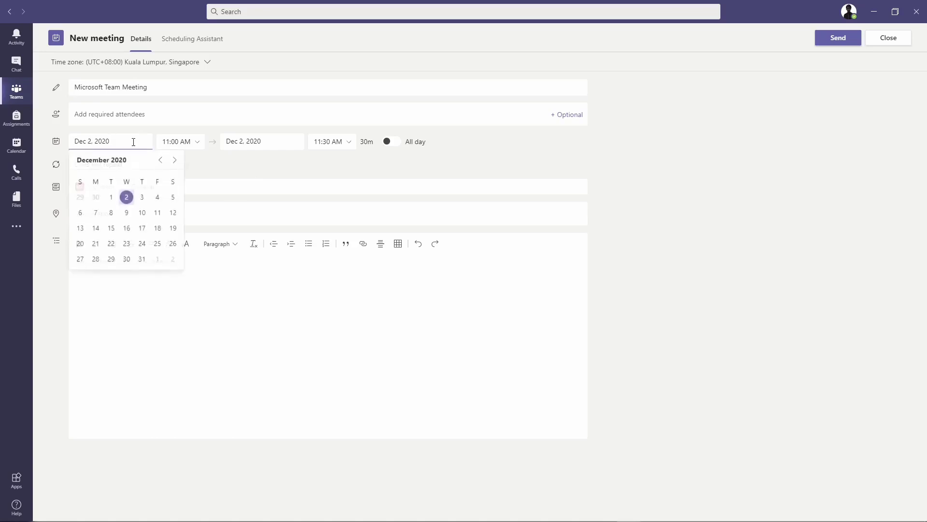
click(161, 160)
click(96, 260)
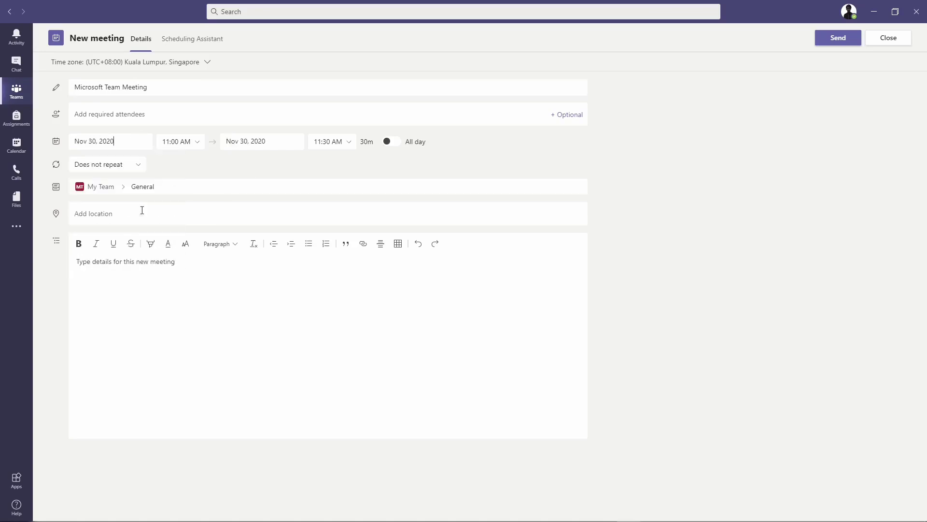
Set the meeting time to 9:00 AM–12:00 PM (3h) and send the invite
click(190, 143)
click(186, 175)
click(341, 144)
scroll(345, 213, down, 2)
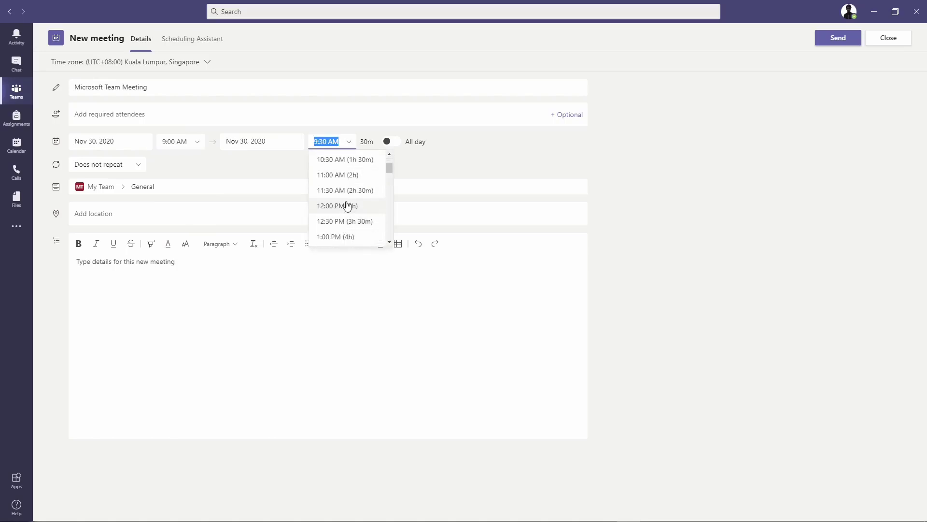
click(347, 206)
double_click(365, 141)
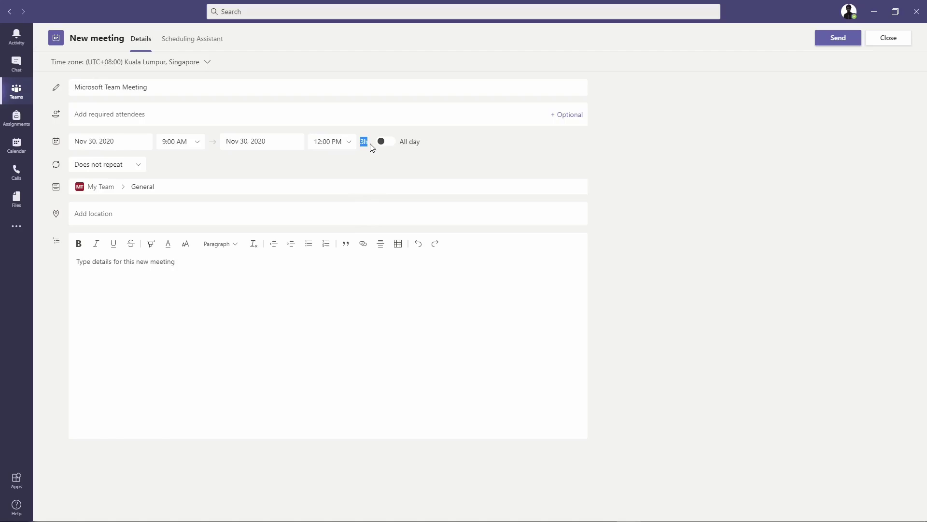
click(484, 165)
click(845, 42)
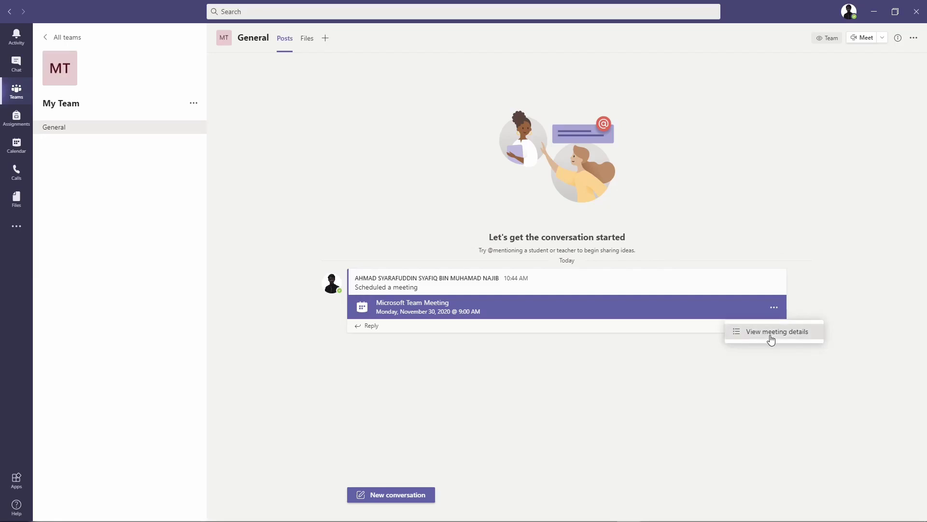
Open the scheduled meeting's details and bring up the options for its join link
click(771, 333)
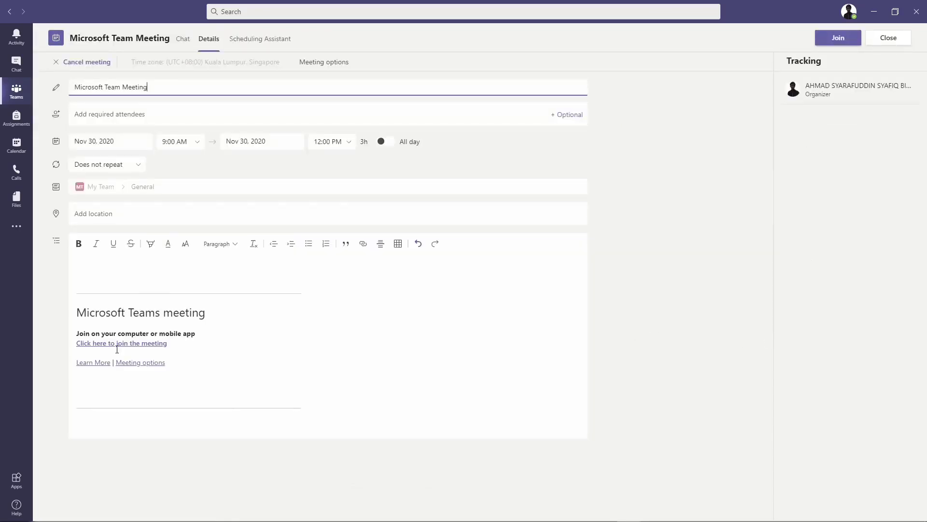
right_click(118, 348)
click(116, 352)
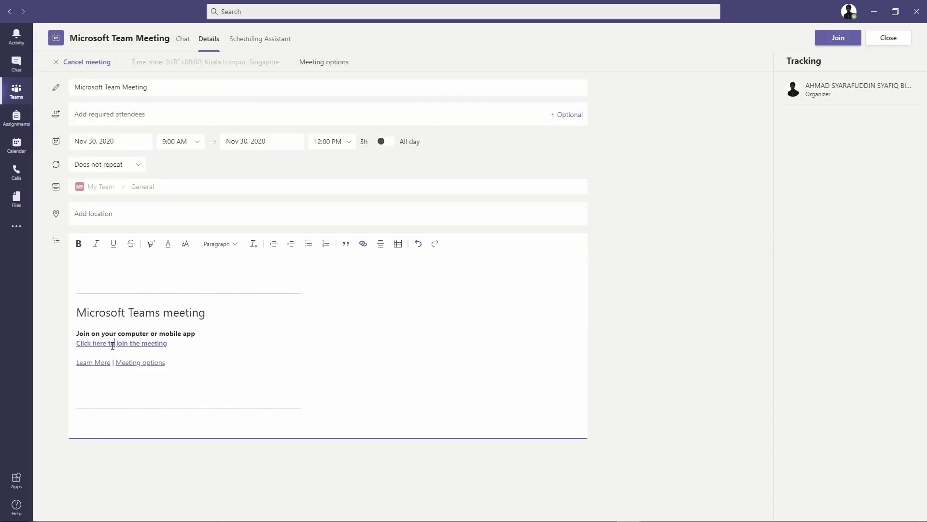
right_click(112, 346)
click(140, 350)
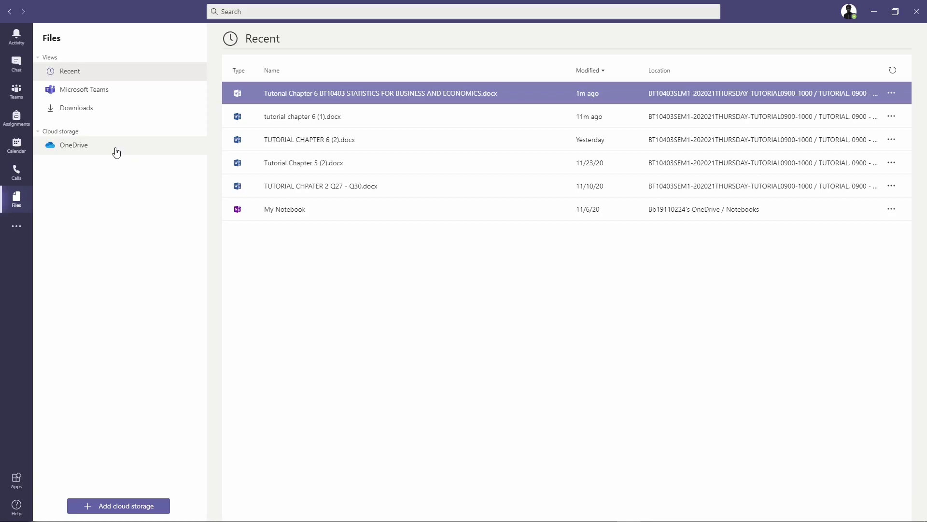
Preview the Tutorial Chapter 6 document from Recent files, then show its more-options menu
click(114, 74)
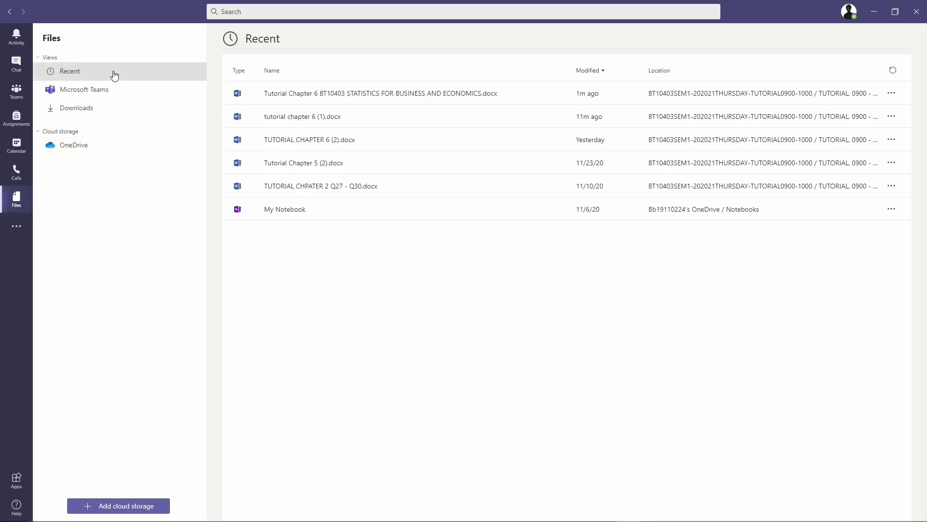
click(326, 92)
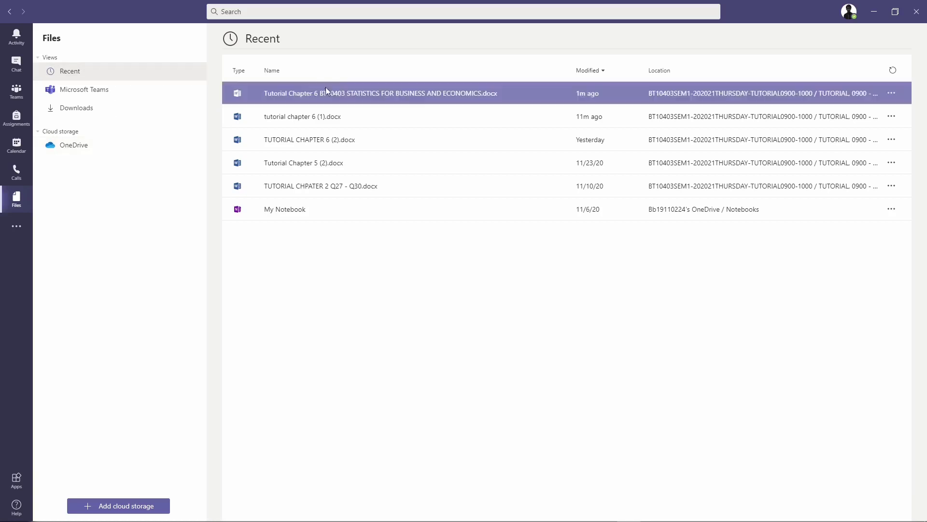
click(357, 94)
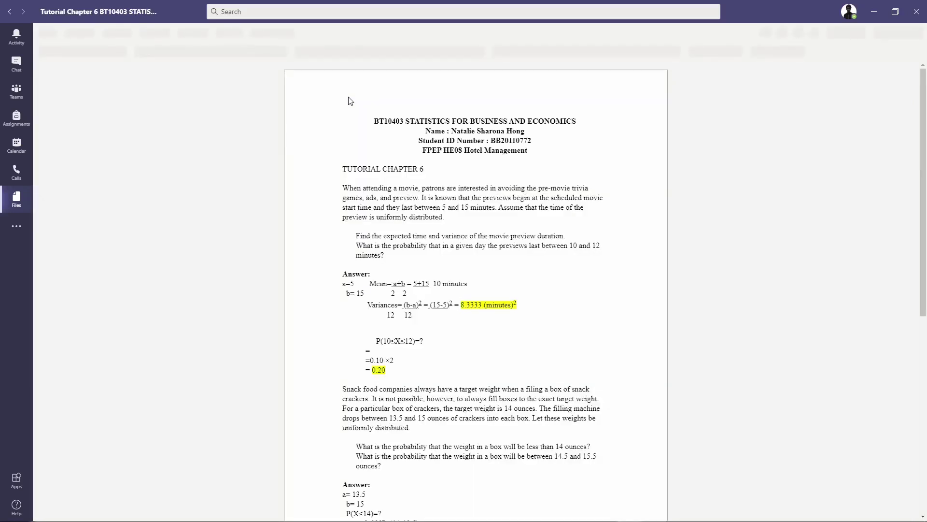
click(8, 13)
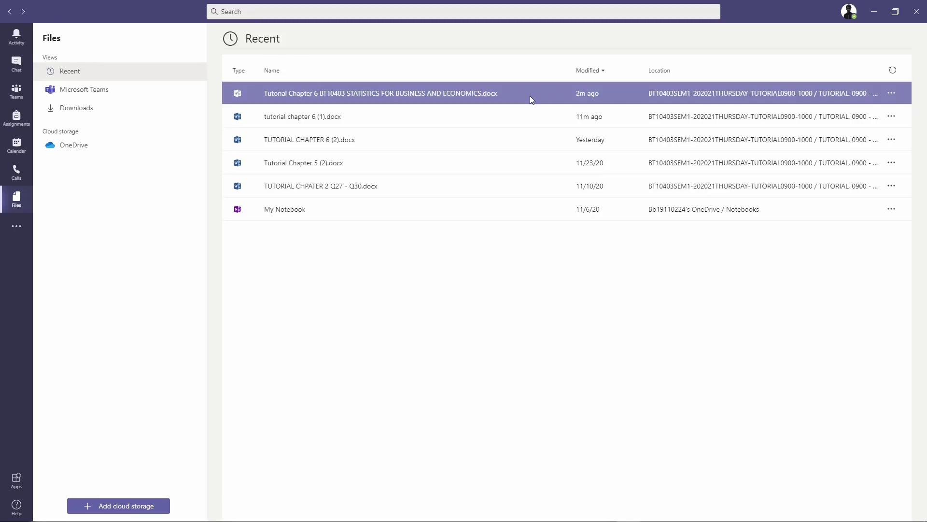
click(891, 93)
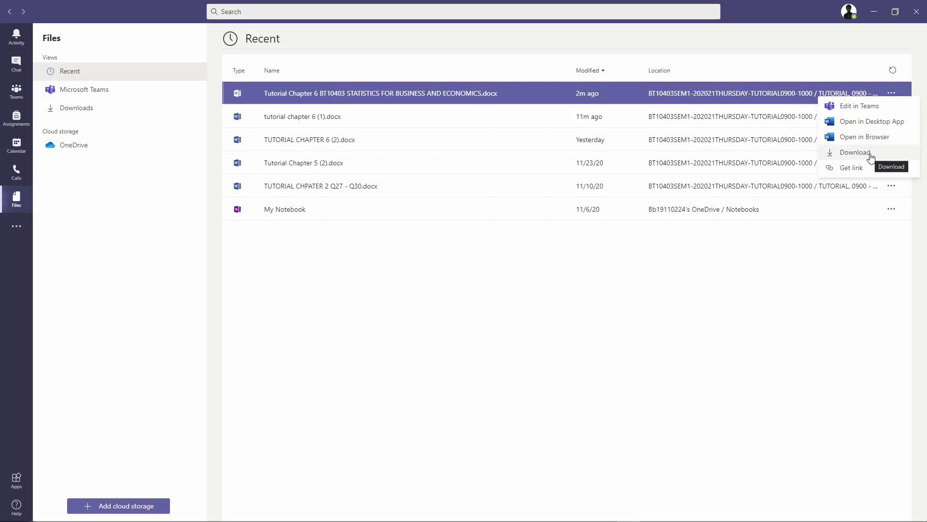
Browse the files shared through Microsoft Teams, then the Downloads view
click(110, 101)
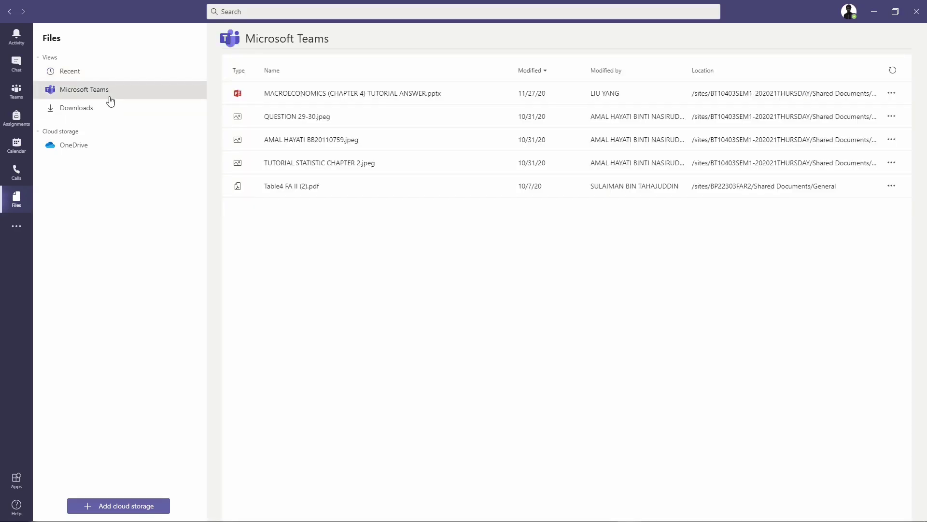
click(372, 97)
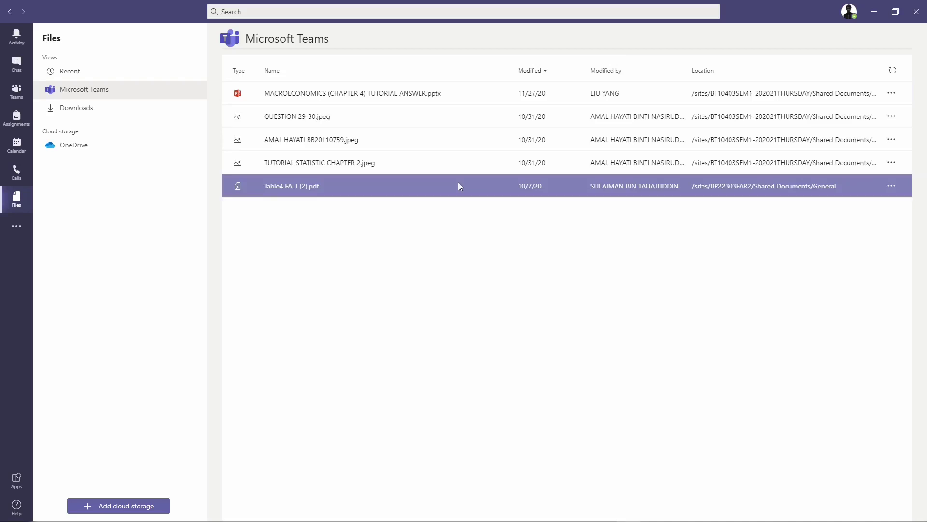
click(166, 115)
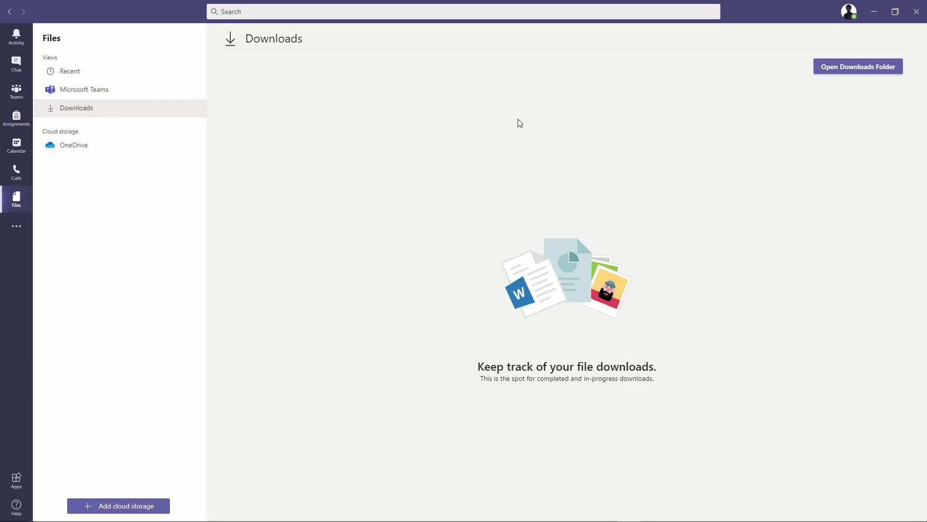
click(856, 67)
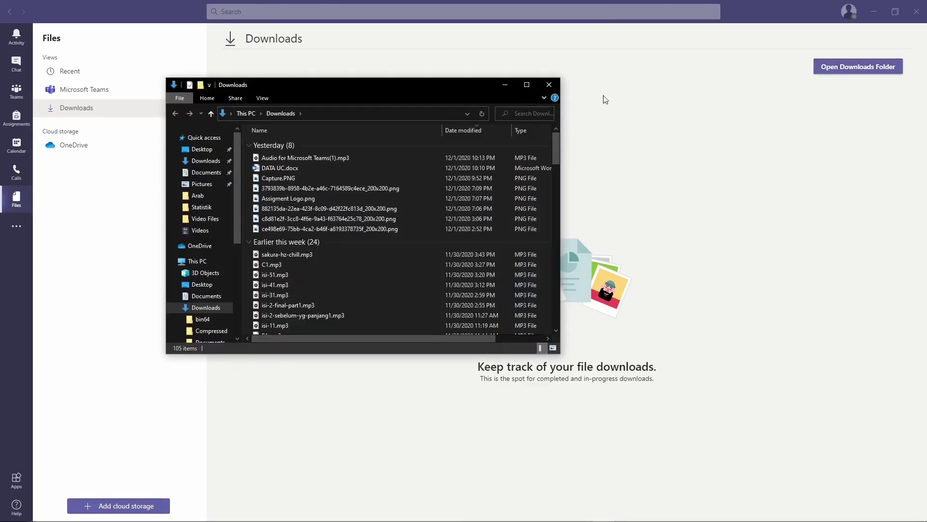
click(558, 90)
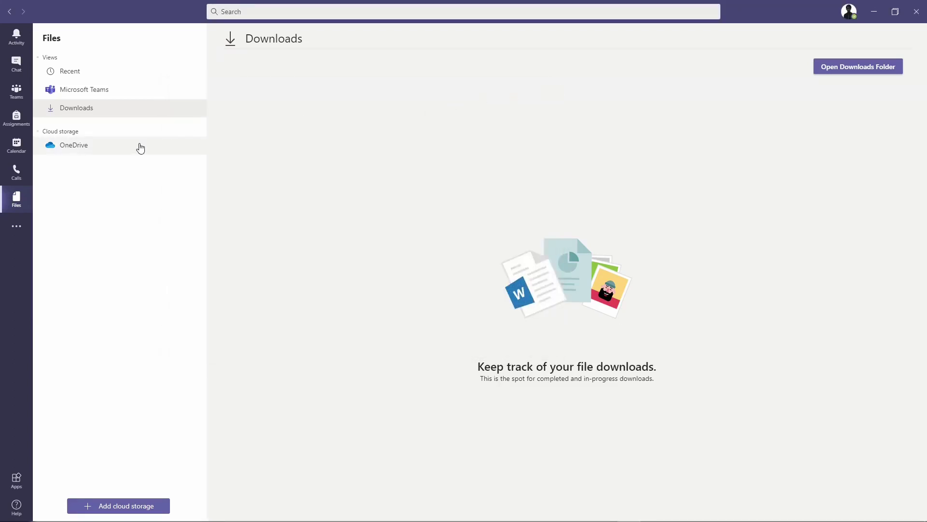
Show the OneDrive cloud storage contents, then the grid of joined teams
click(140, 147)
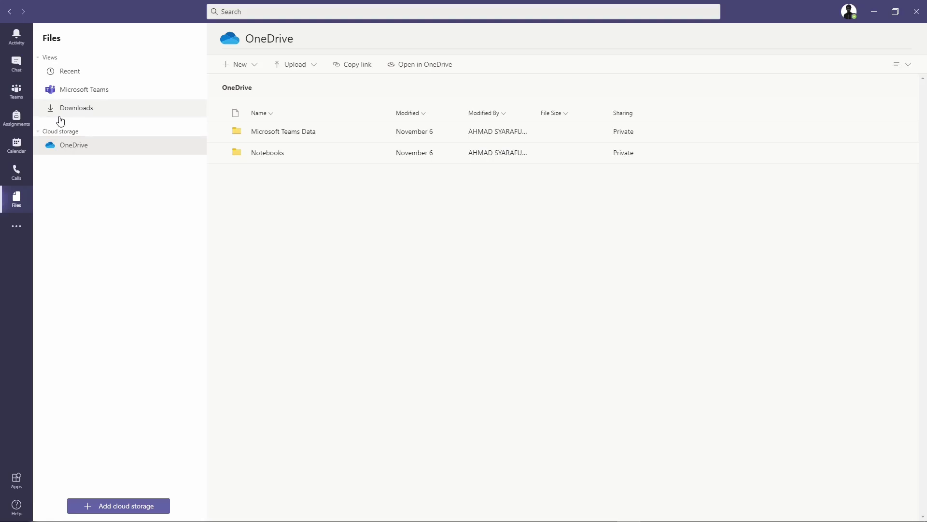
click(23, 99)
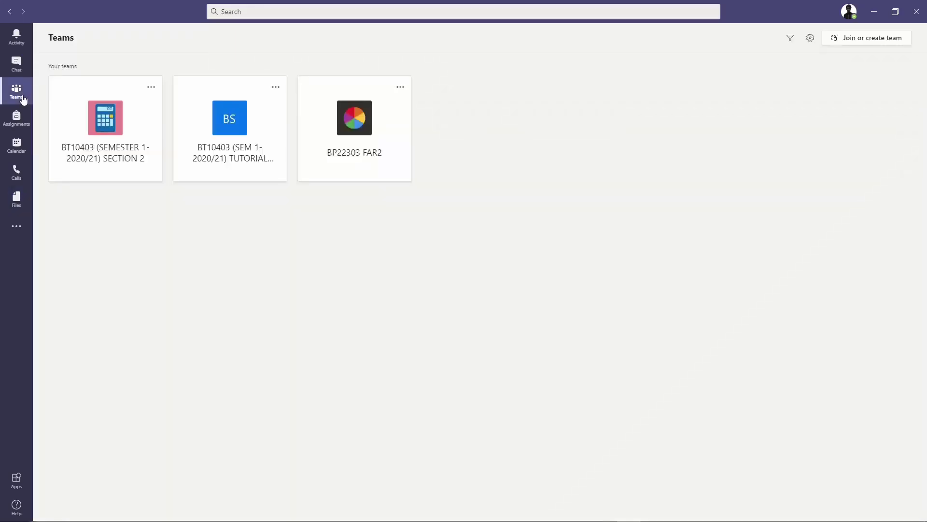
View the BT10403 SECTION 2 team's General channel files, then return to Recent files
click(107, 112)
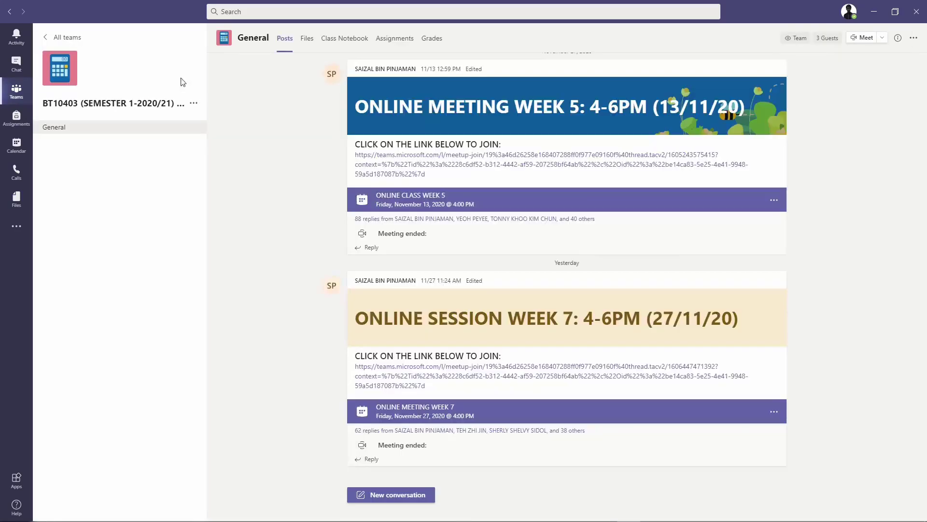
click(311, 42)
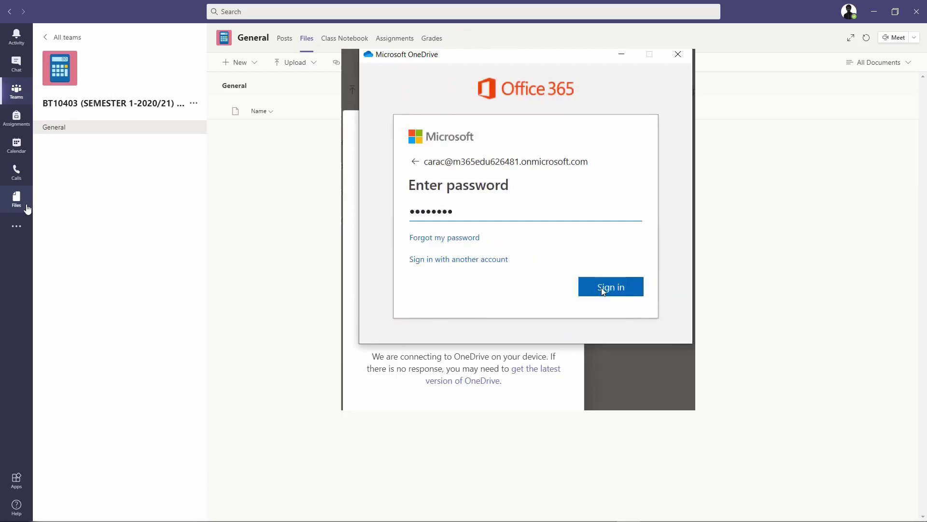
click(27, 209)
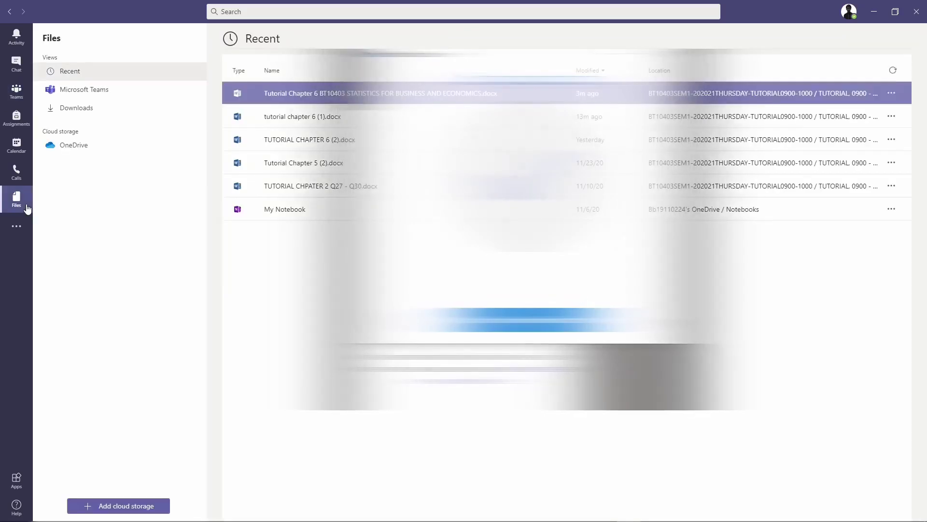
click(137, 499)
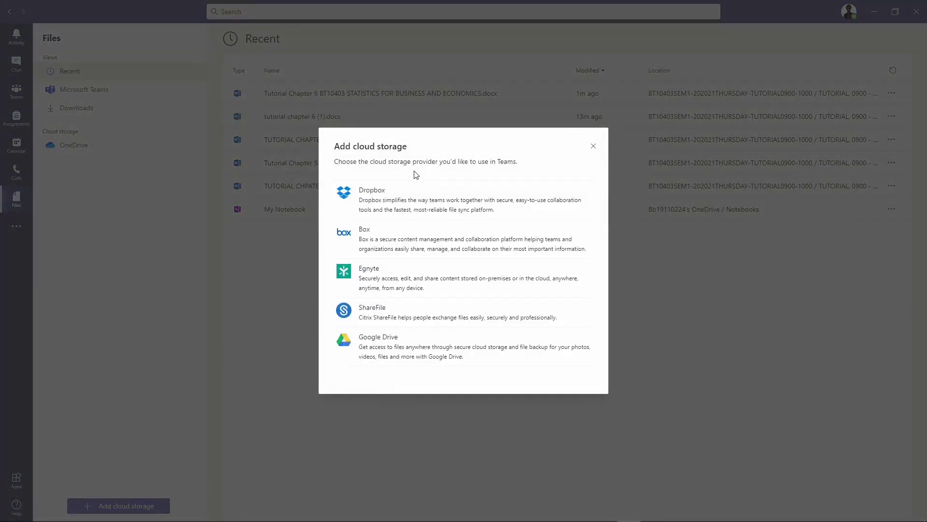
click(592, 146)
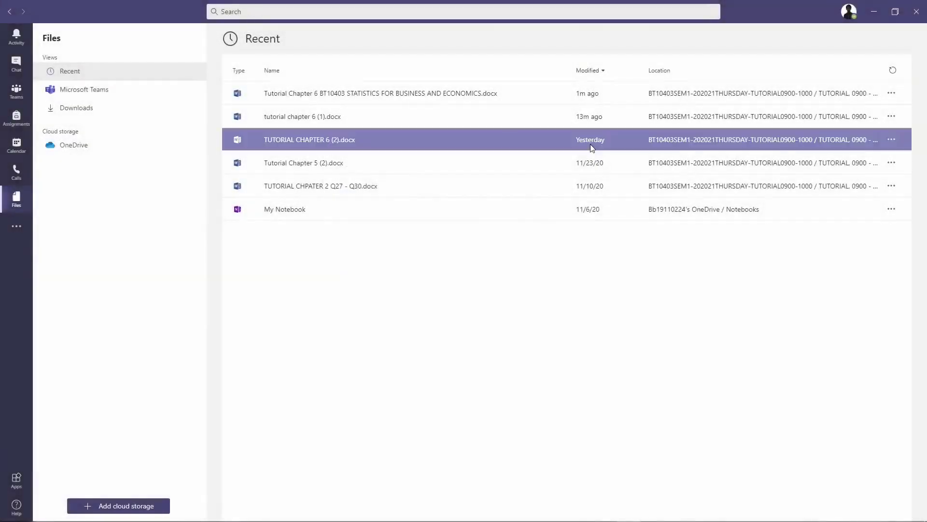